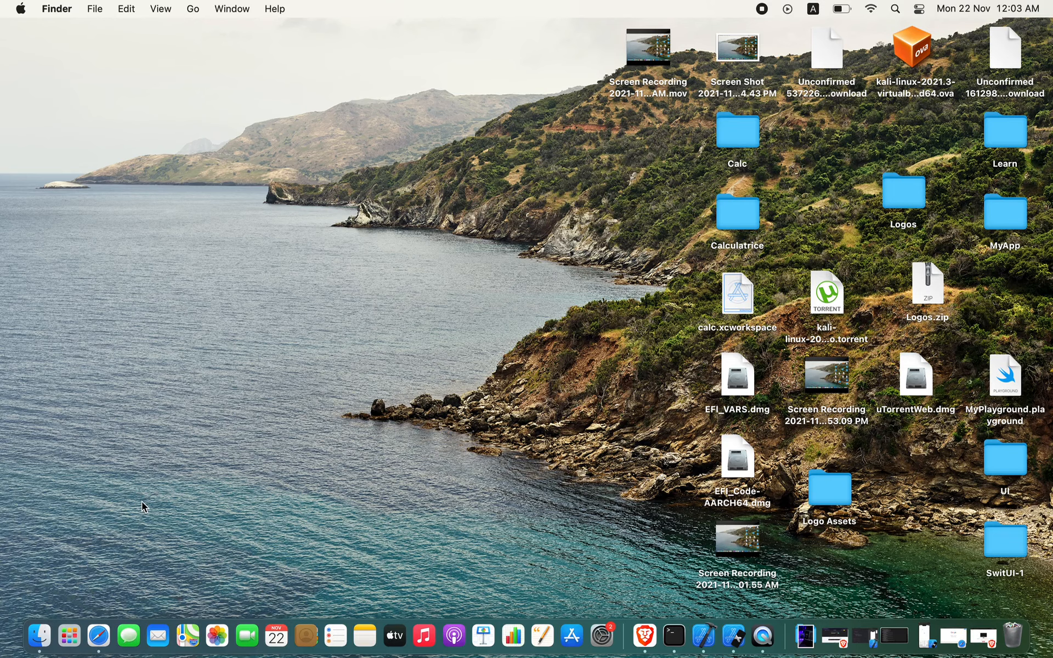
# Switch to Safari, search Google for "utm os" and open the getutm.app result.
pyautogui.click(99, 636)
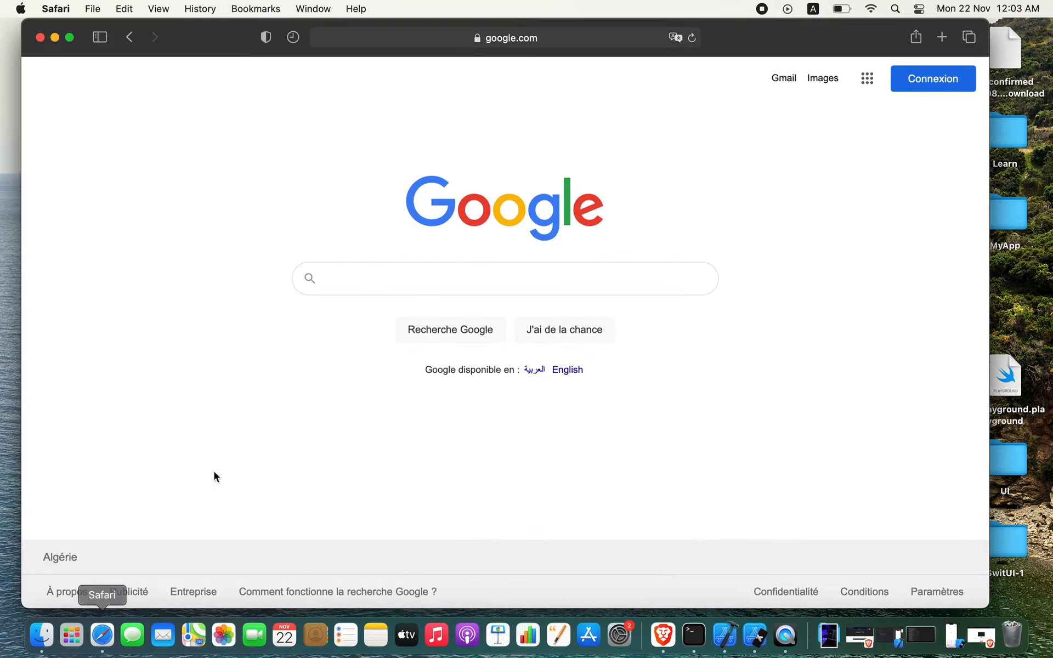
pyautogui.write('utm ')
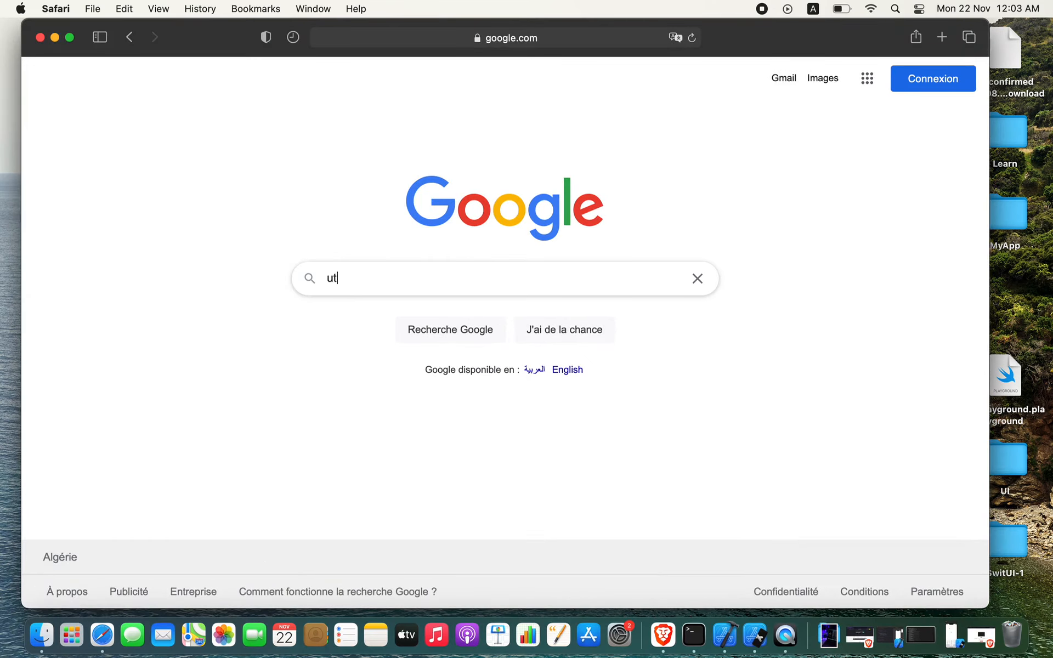
pyautogui.write('os')
pyautogui.press('Return')
pyautogui.click(176, 221)
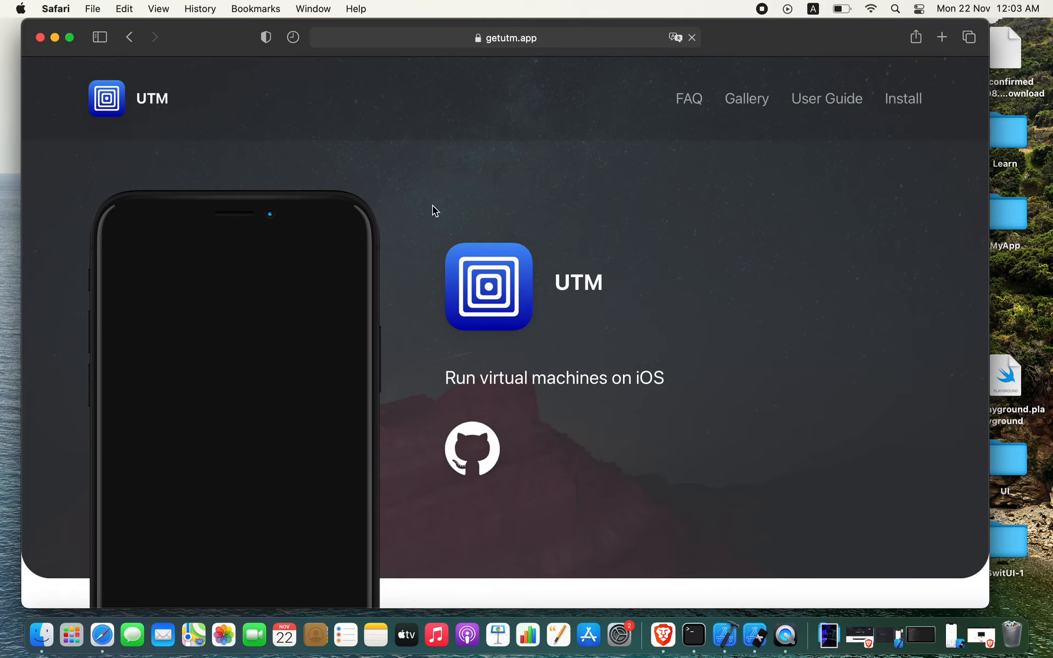
# Look through the UTM home page and request its Install page.
pyautogui.scroll(-10, 434, 211)
pyautogui.scroll(-10, 432, 205)
pyautogui.scroll(20, 432, 205)
pyautogui.click(903, 99)
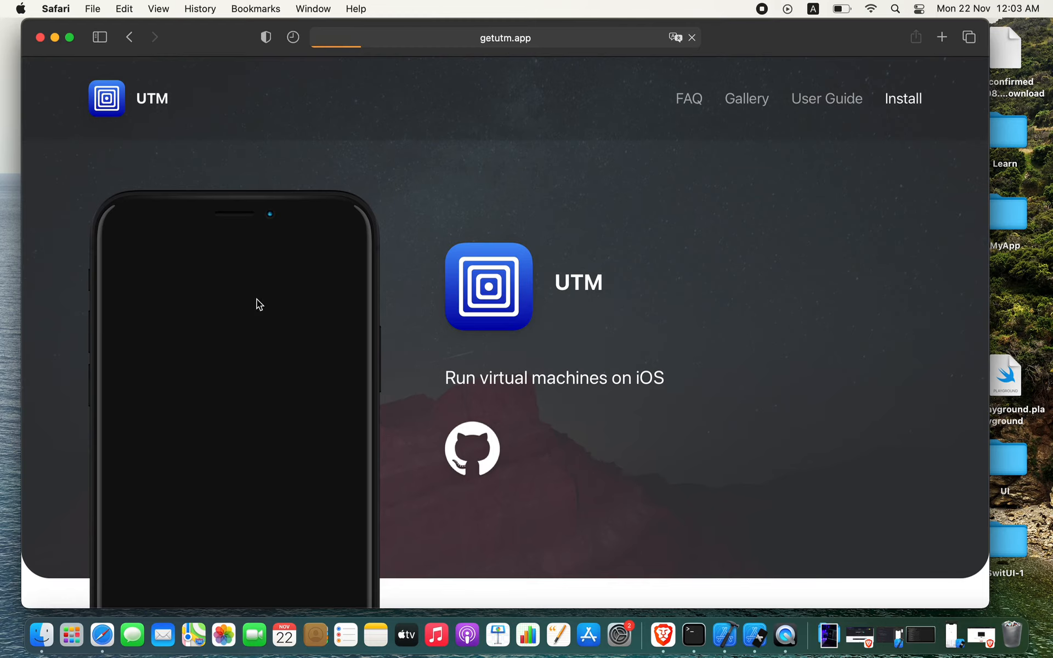
# Return to the Google results and extend the query to "utm os download".
pyautogui.click(131, 41)
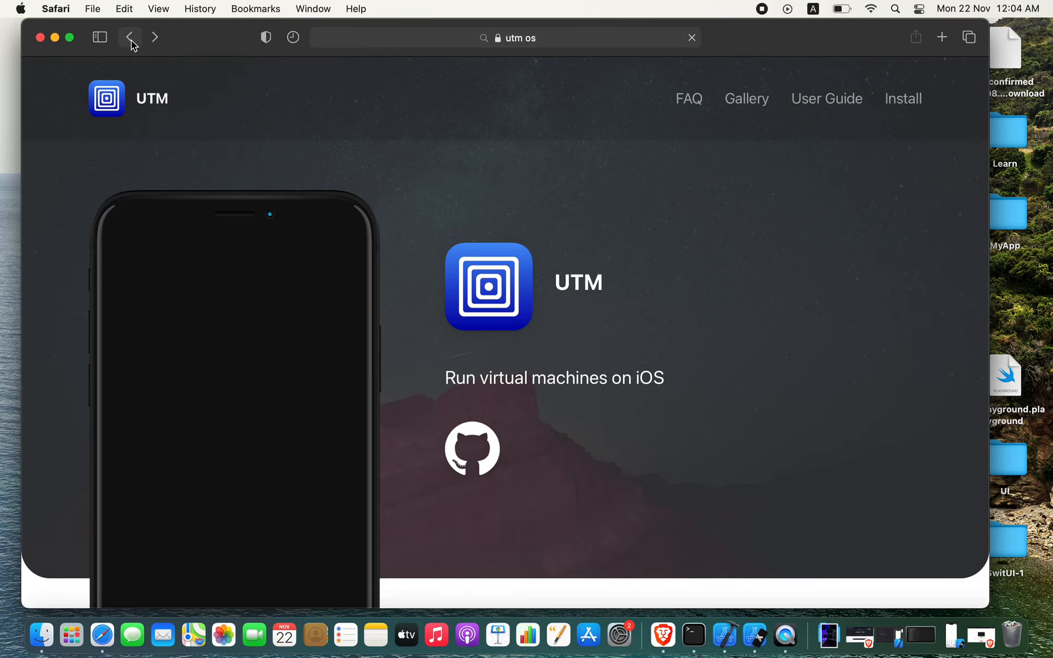
pyautogui.click(149, 41)
pyautogui.click(231, 94)
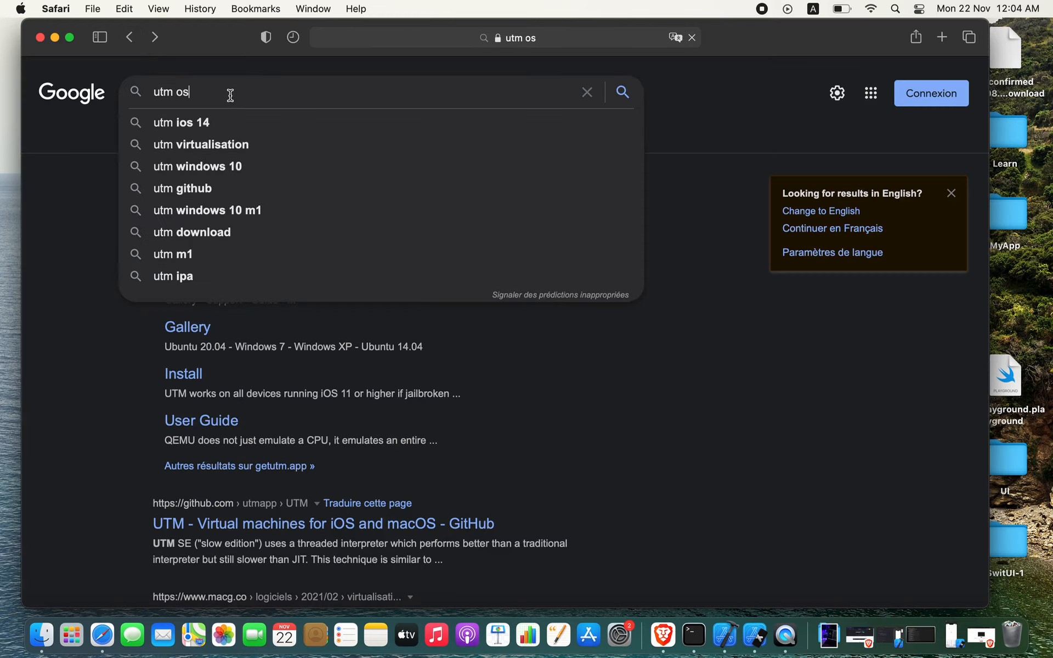
pyautogui.write('download')
# Abandon the extended query and try to load Google from the address field.
pyautogui.click(453, 40)
pyautogui.write('go`')
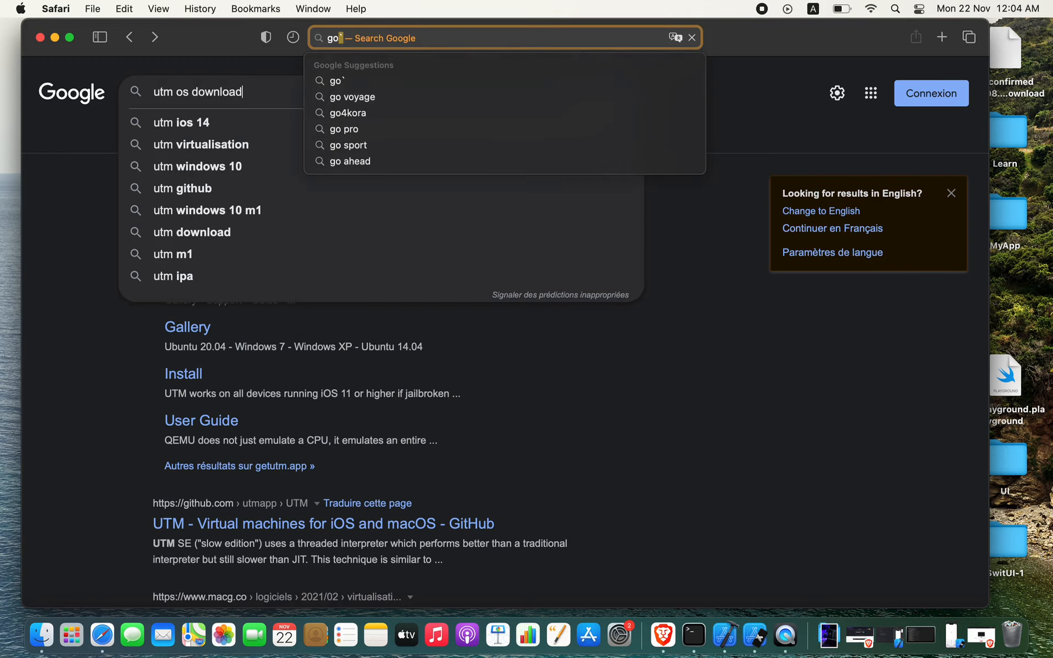
pyautogui.press('Escape')
pyautogui.press('Escape')
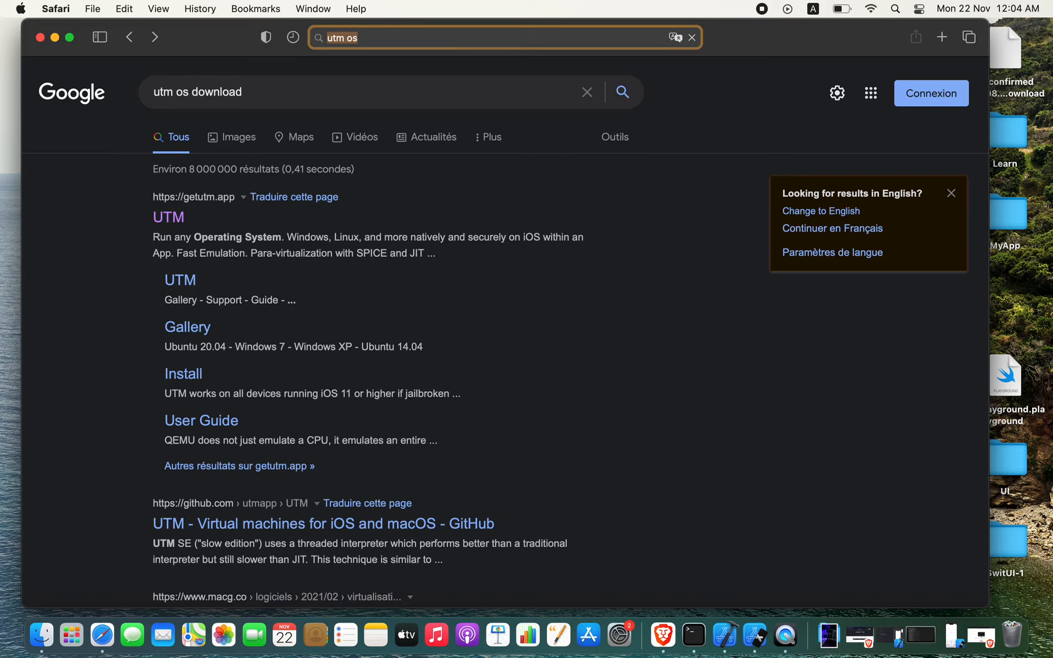
pyautogui.write('go')
pyautogui.press('Return')
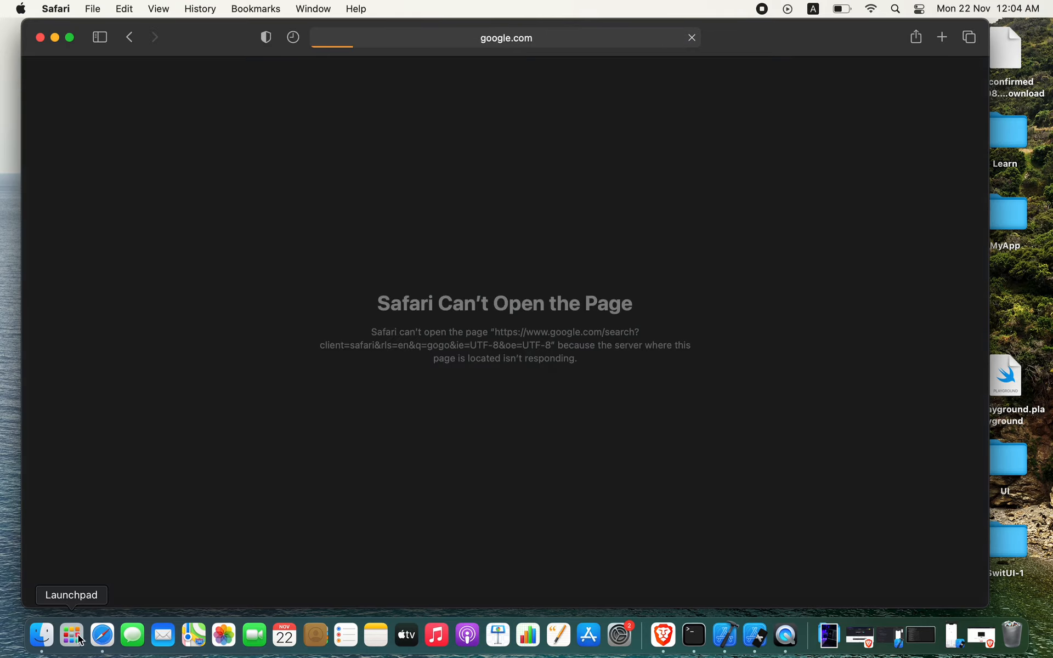
# Toggle the connection to the Rogue Wi-Fi network and try to load google.com.
pyautogui.click(871, 9)
pyautogui.click(722, 107)
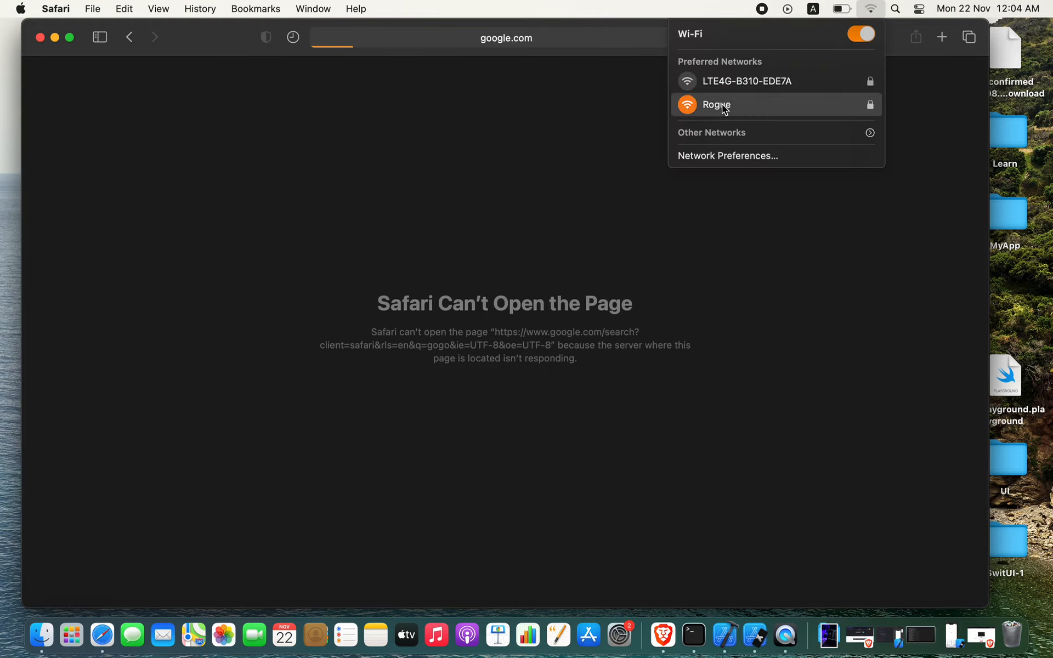
pyautogui.click(508, 32)
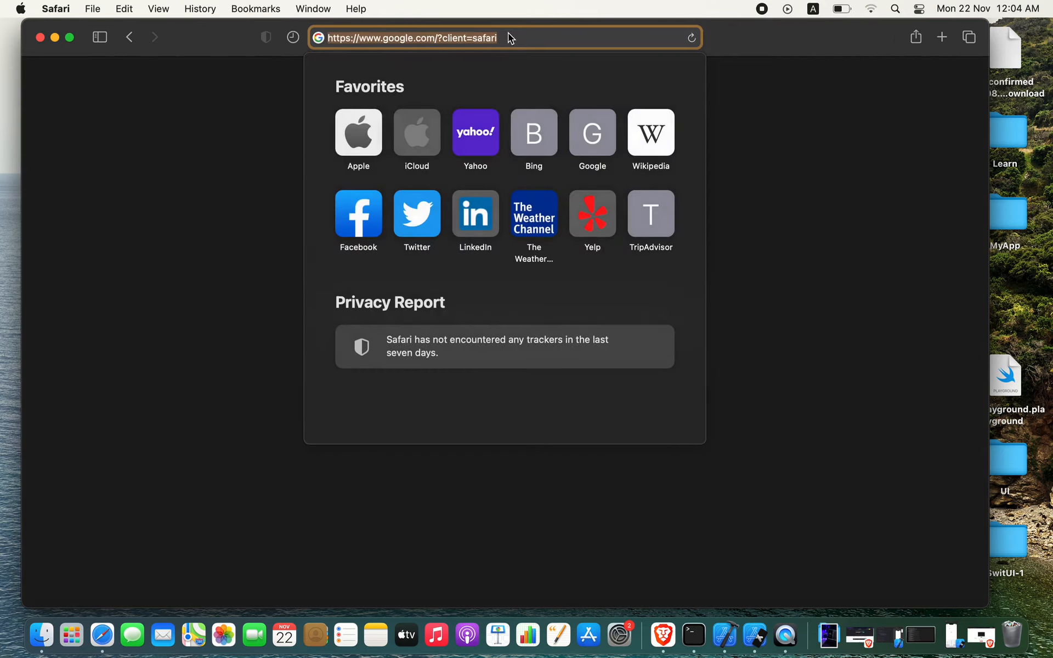
pyautogui.write('google.com')
pyautogui.press('Return')
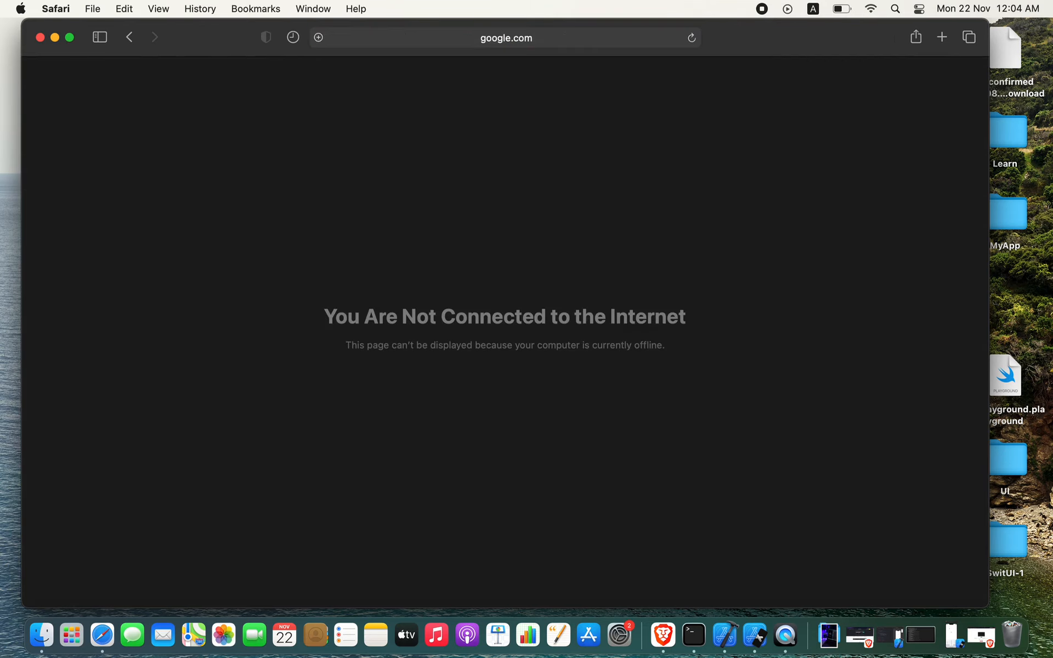
# Load Google again, search for "utm download" and open the UTM for Mac site, mac.getutm.app.
pyautogui.click(530, 38)
pyautogui.press('BackSpace')
pyautogui.write('go')
pyautogui.press('Return')
pyautogui.write('ut')
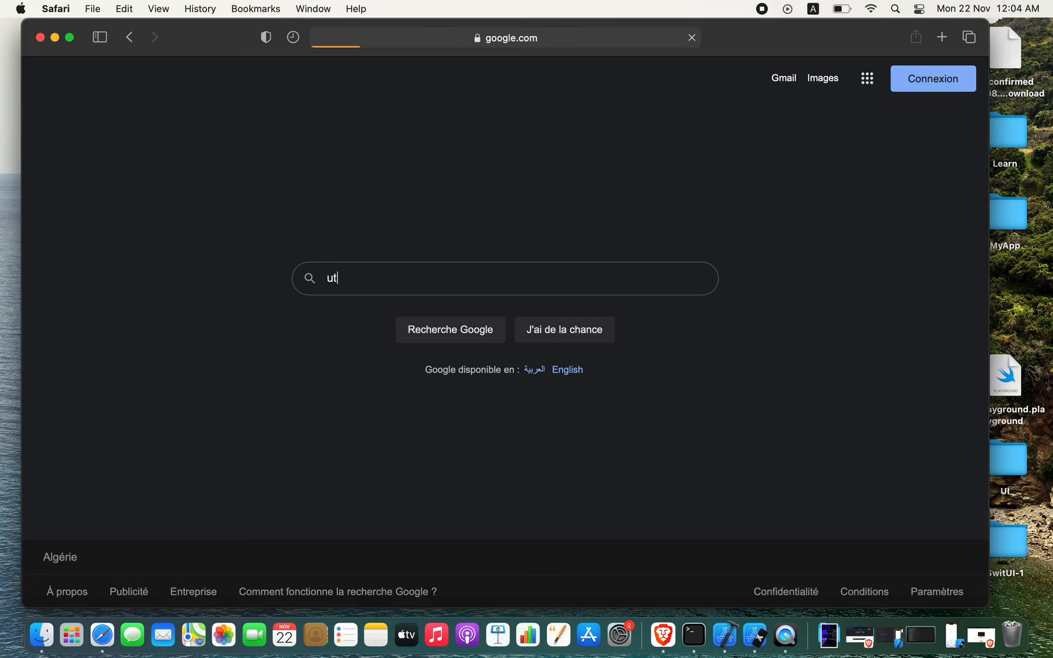
pyautogui.write('m download')
pyautogui.press('Return')
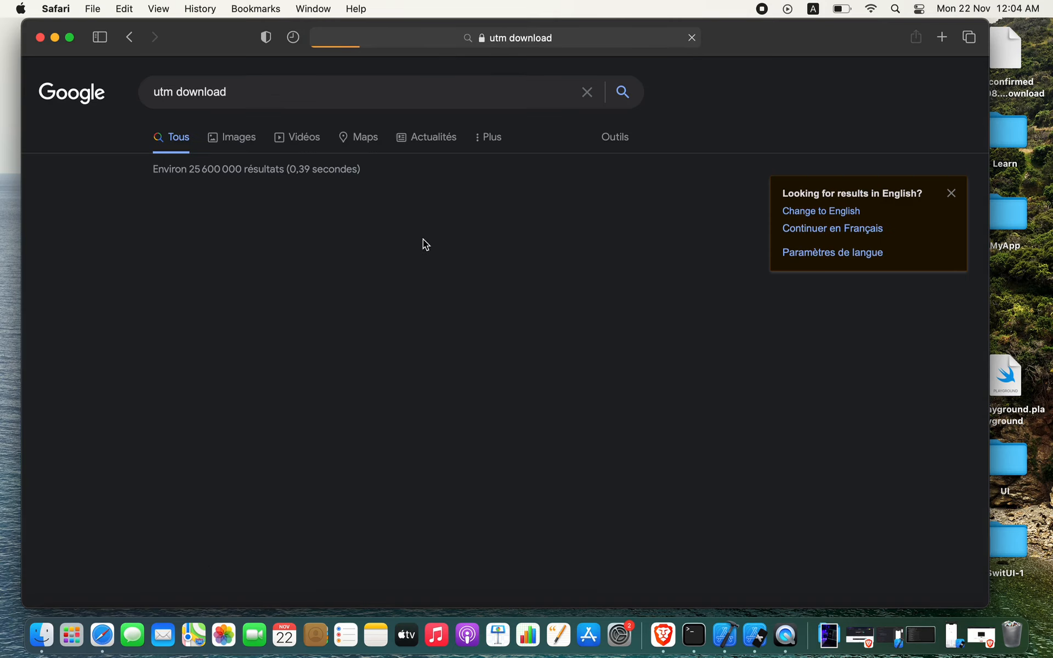
pyautogui.click(189, 251)
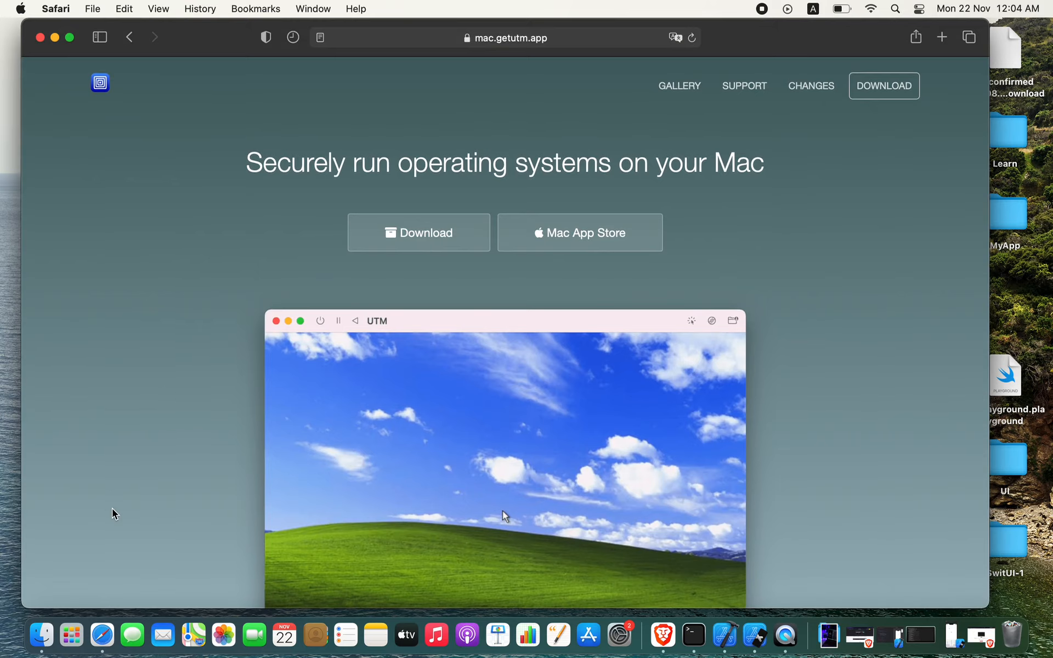
# Find the installed UTM app in Launchpad and launch it.
pyautogui.click(71, 635)
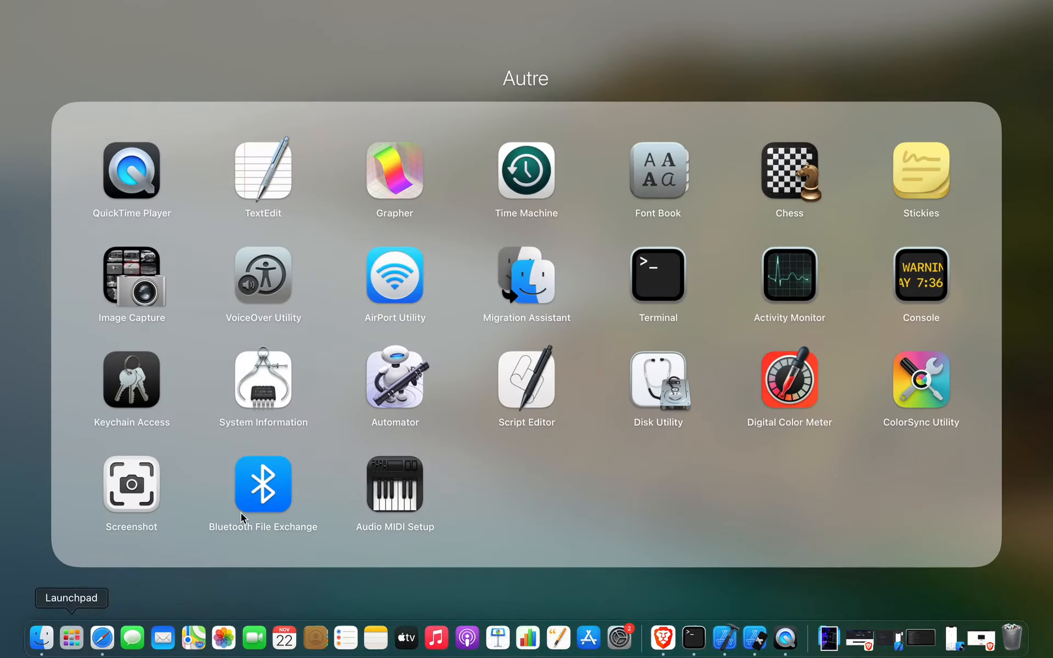
pyautogui.click(531, 464)
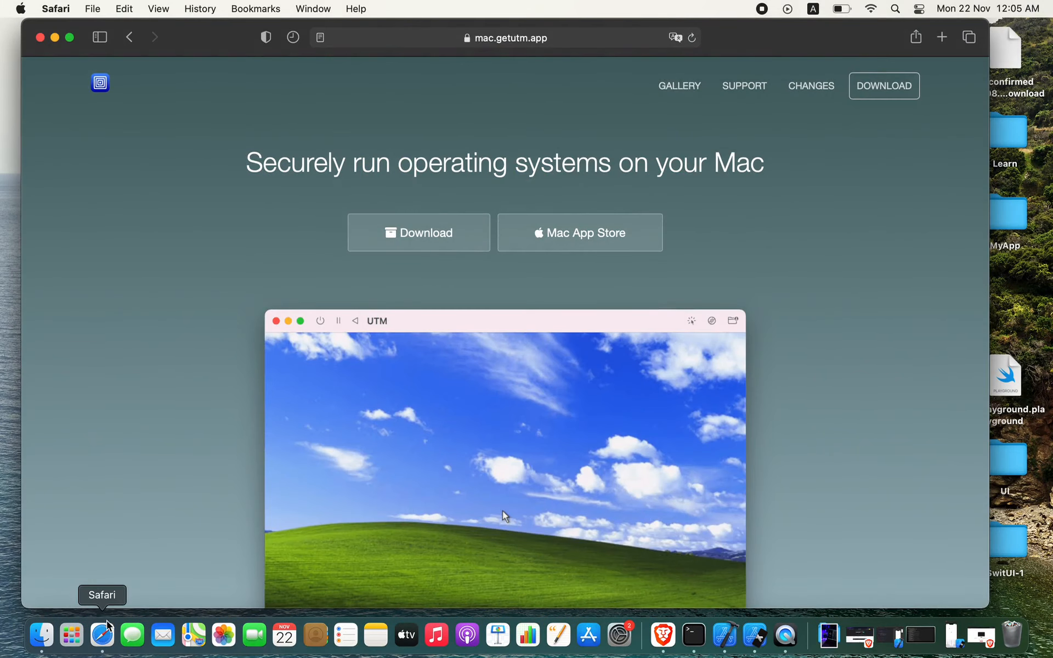
pyautogui.click(71, 635)
pyautogui.hscroll(3, 462, 433)
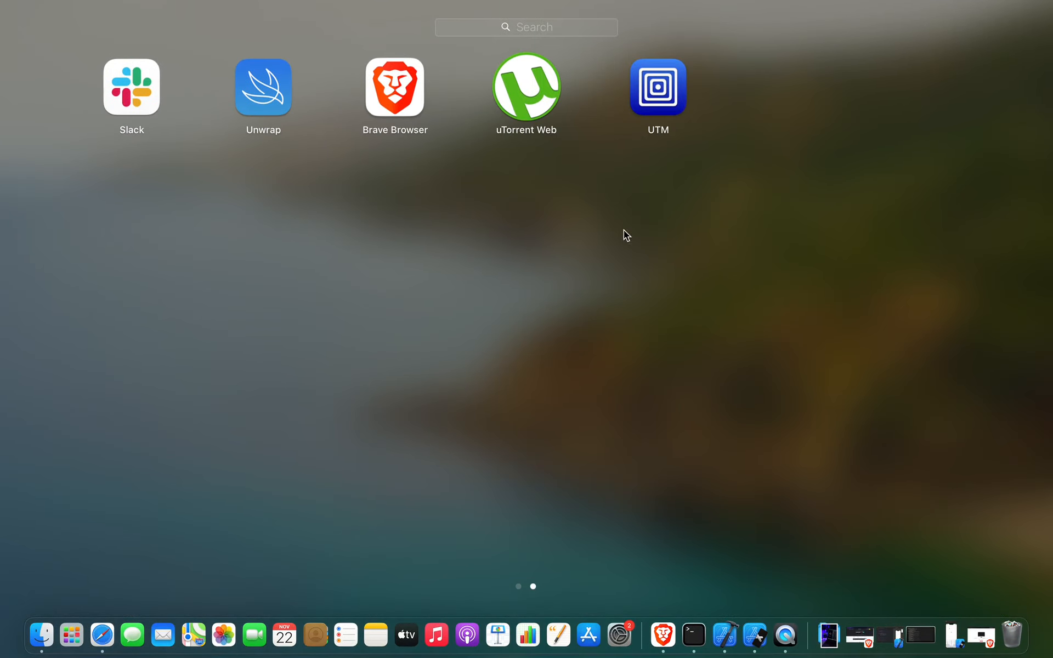
pyautogui.click(657, 86)
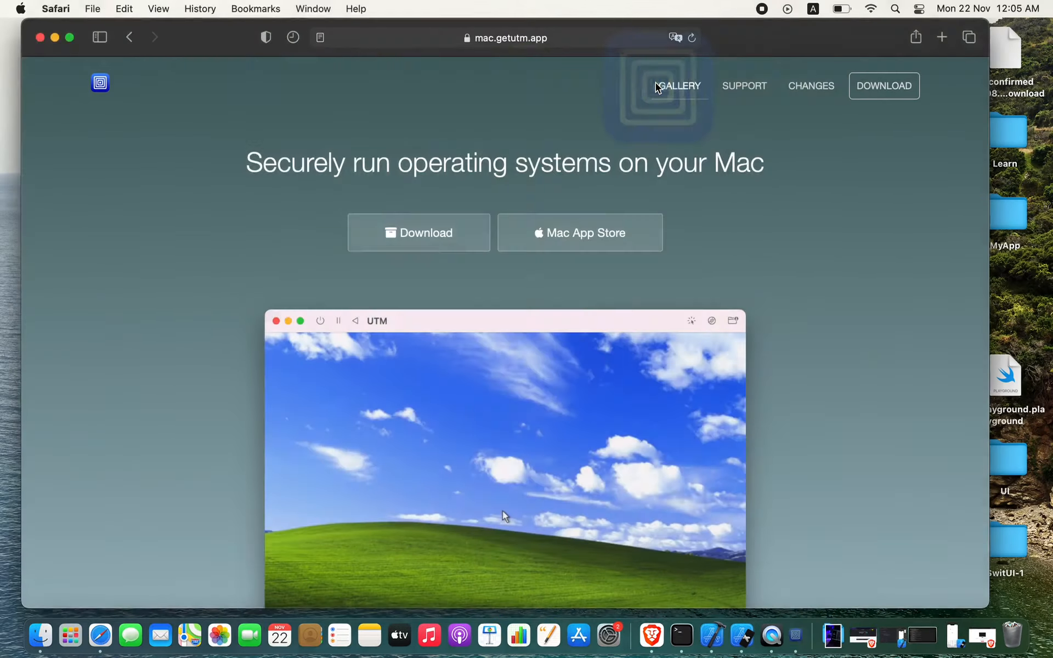
# Search Google for "kali linux" in Safari and open the Download page listed under kali.org.
pyautogui.click(558, 41)
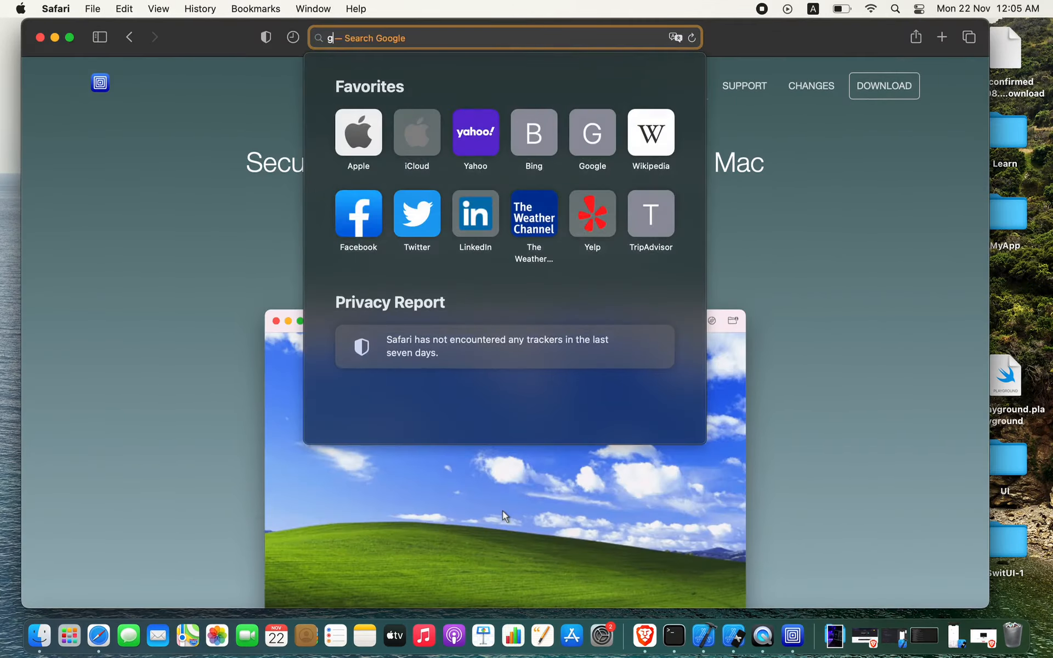
pyautogui.write('google.com')
pyautogui.press('Return')
pyautogui.write('kali linux')
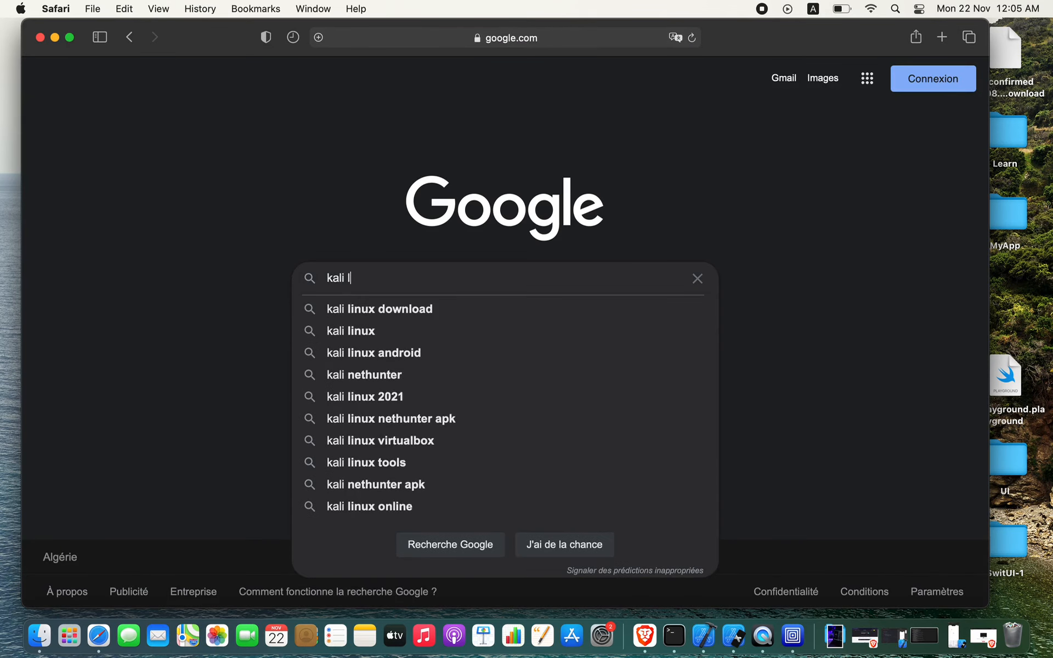
pyautogui.press('Return')
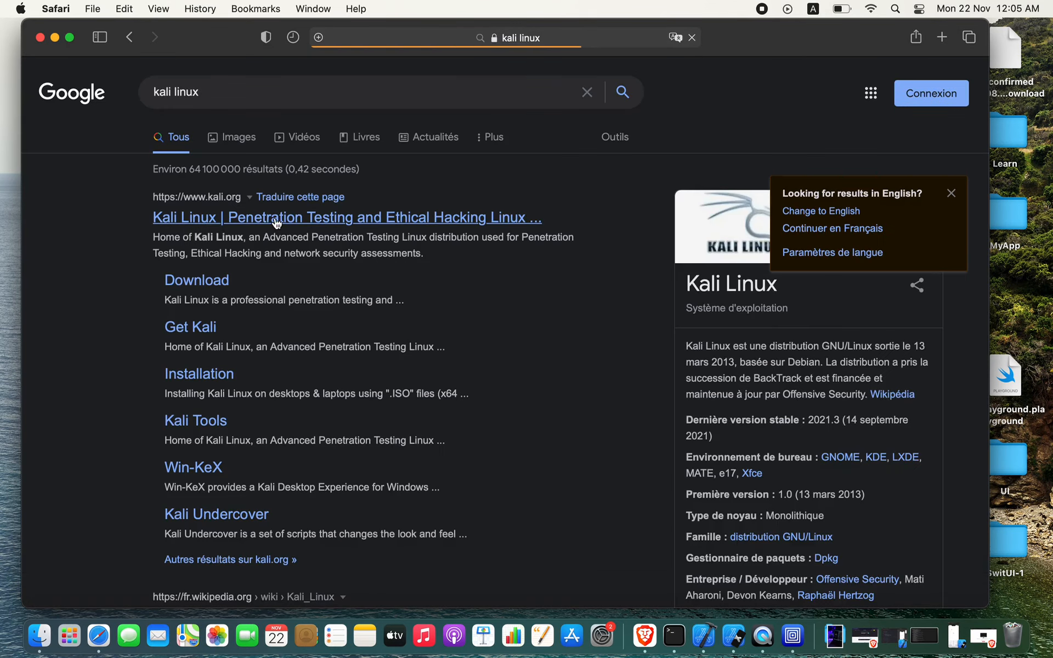
pyautogui.click(198, 281)
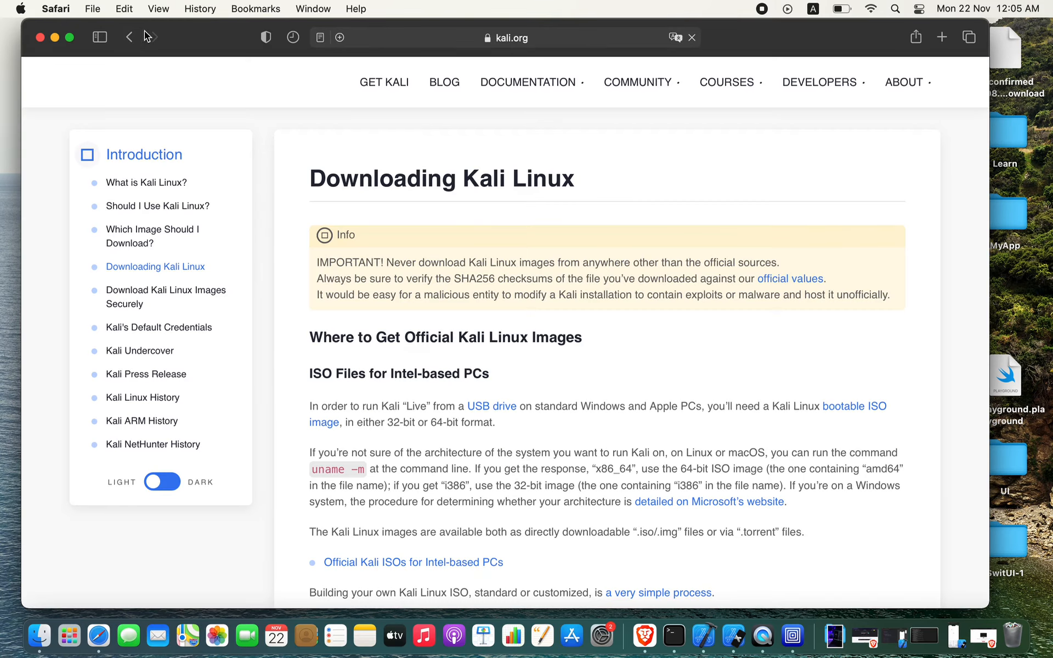
# Go back to Google, search for "kali download" and open the Get Kali page on kali.org.
pyautogui.click(129, 37)
pyautogui.write('kali download')
pyautogui.press('Return')
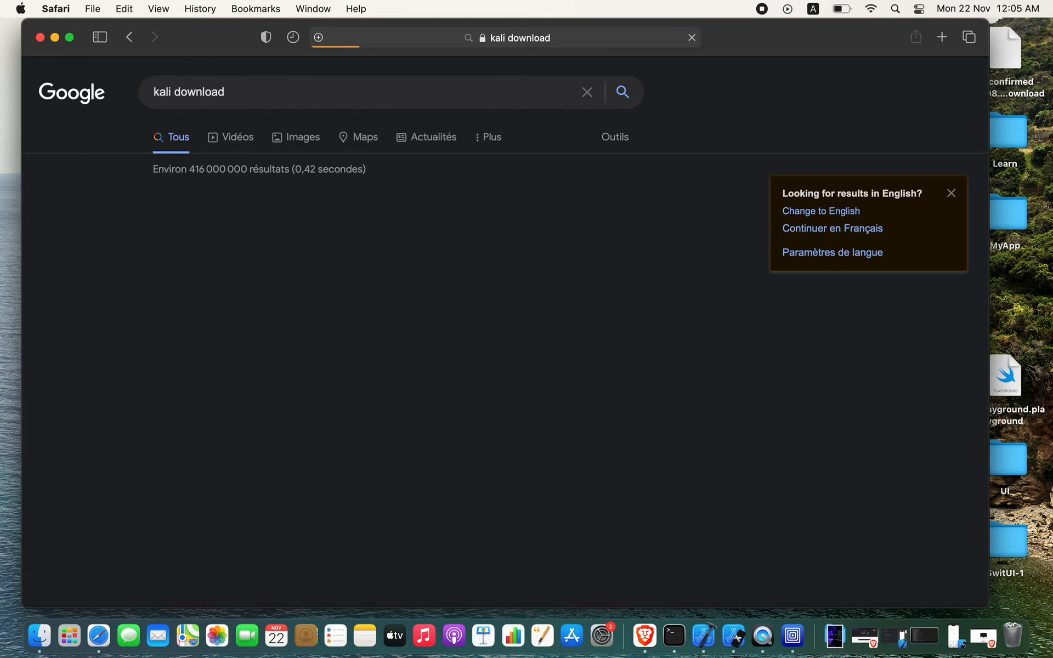
pyautogui.click(201, 256)
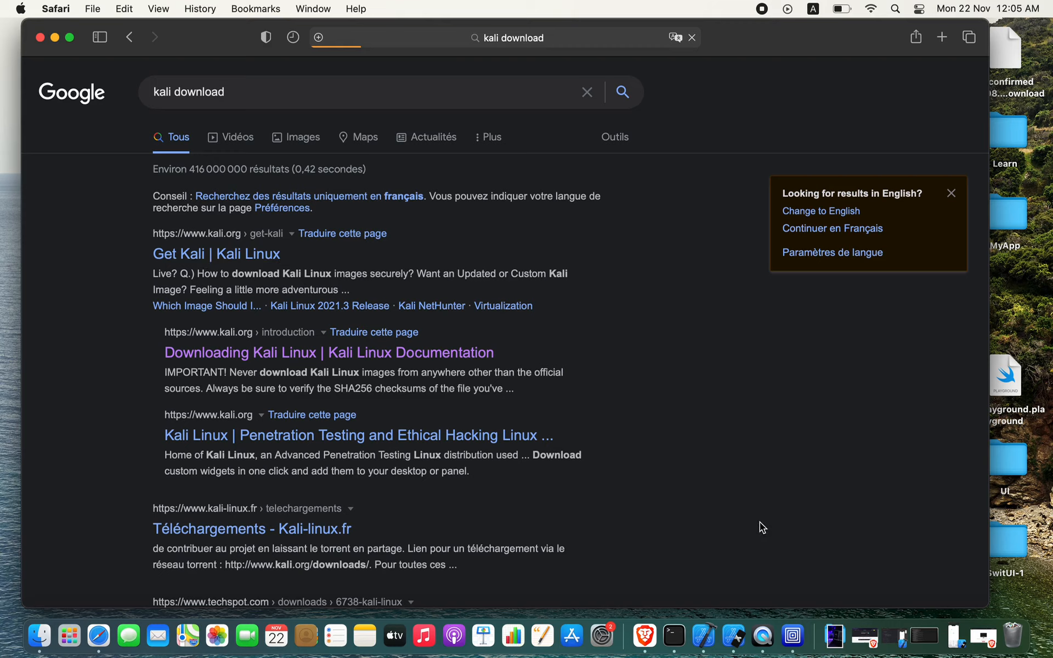
# Check the UTM window, return to the Get Kali page and show the Apple M1 installer images for Kali Linux 2021.3.
pyautogui.click(793, 636)
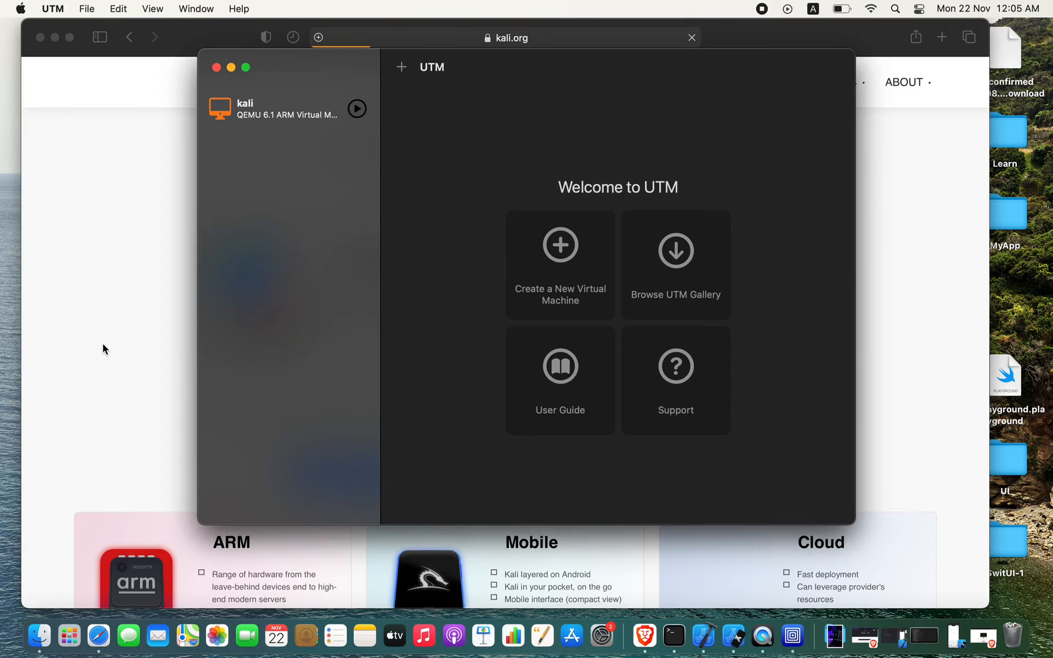
pyautogui.click(103, 344)
pyautogui.scroll(-2, 102, 344)
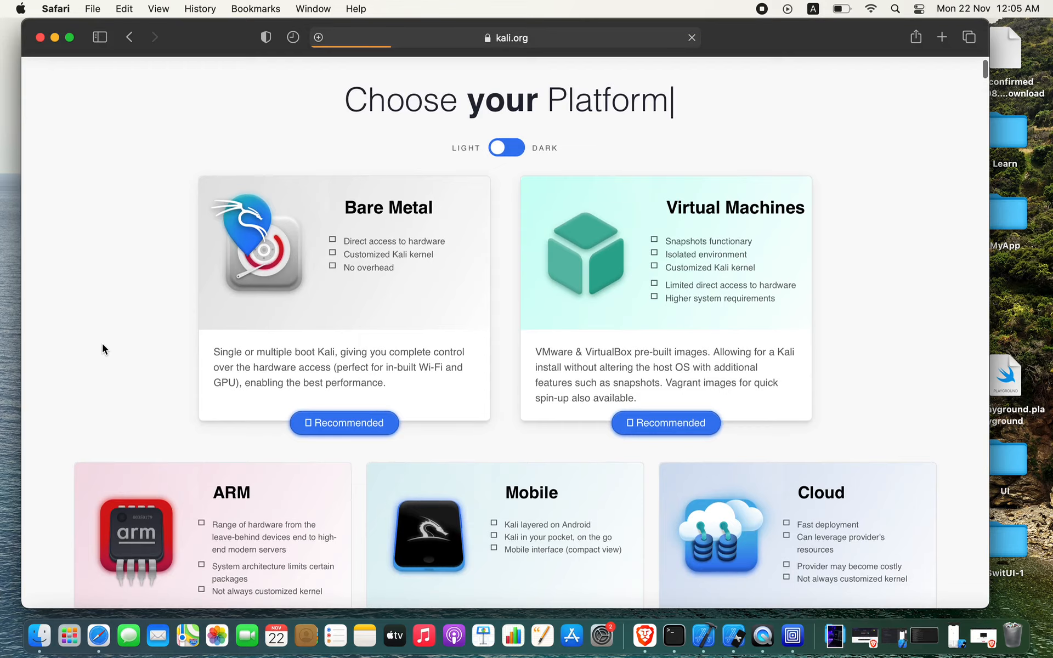
pyautogui.scroll(-20, 102, 343)
pyautogui.scroll(-10, 102, 344)
pyautogui.scroll(2, 102, 343)
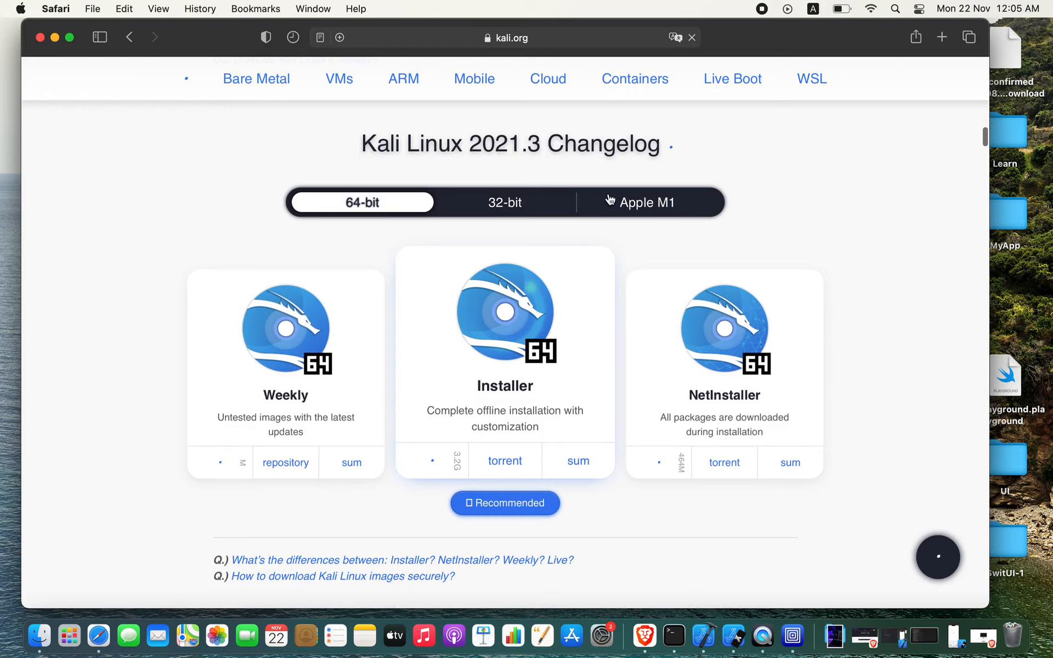
pyautogui.click(666, 205)
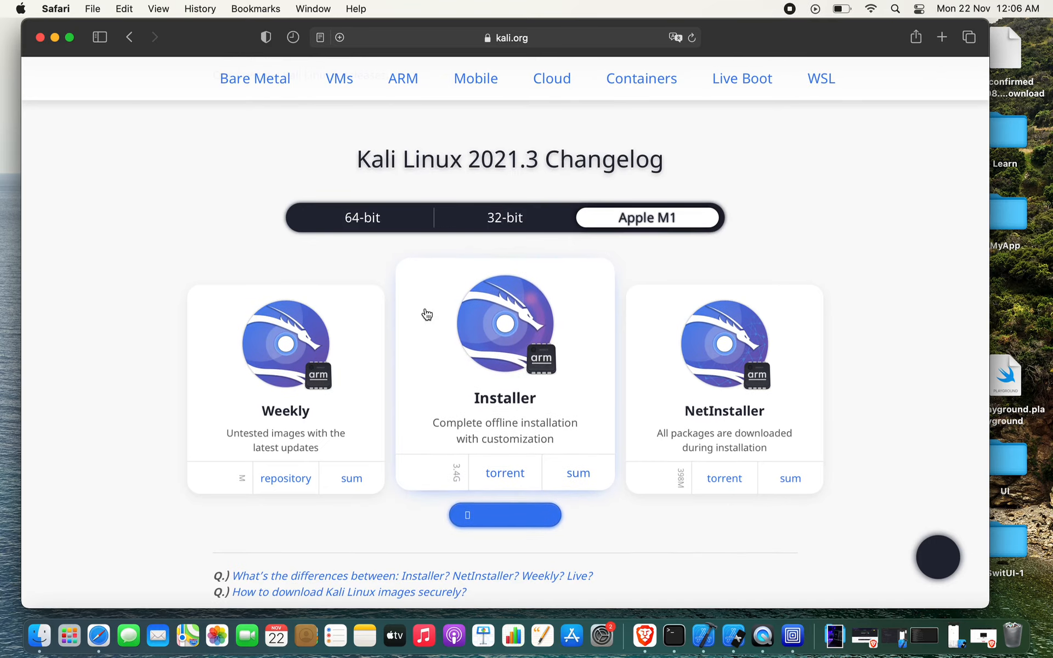
# Minimize Safari, start the kali virtual machine in UTM and boot it with Live system (fail-safe mode).
pyautogui.click(54, 37)
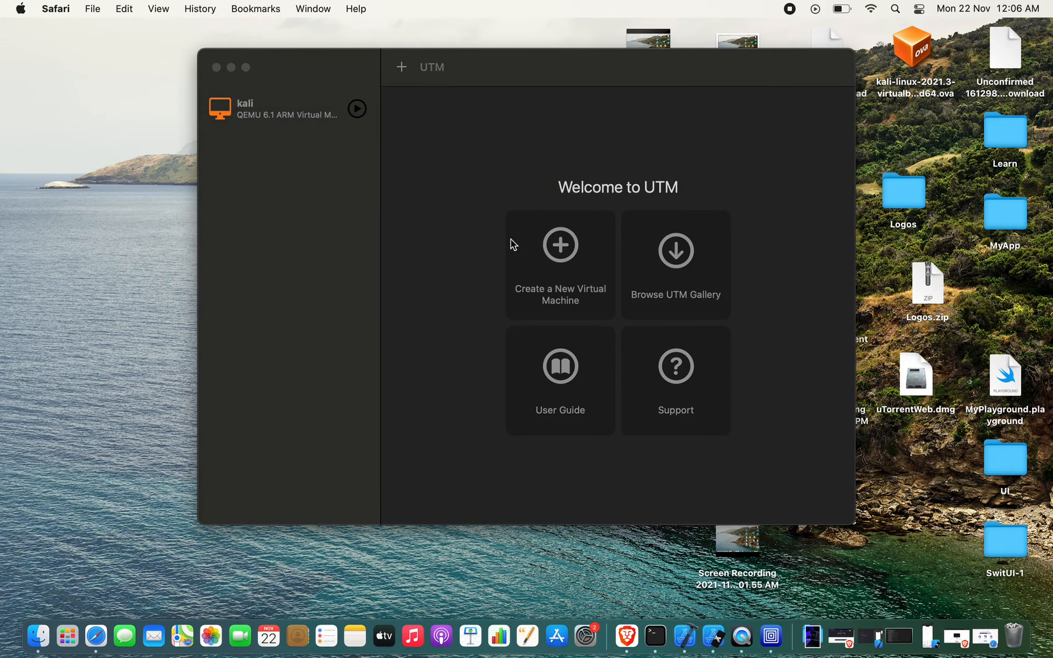
pyautogui.click(356, 116)
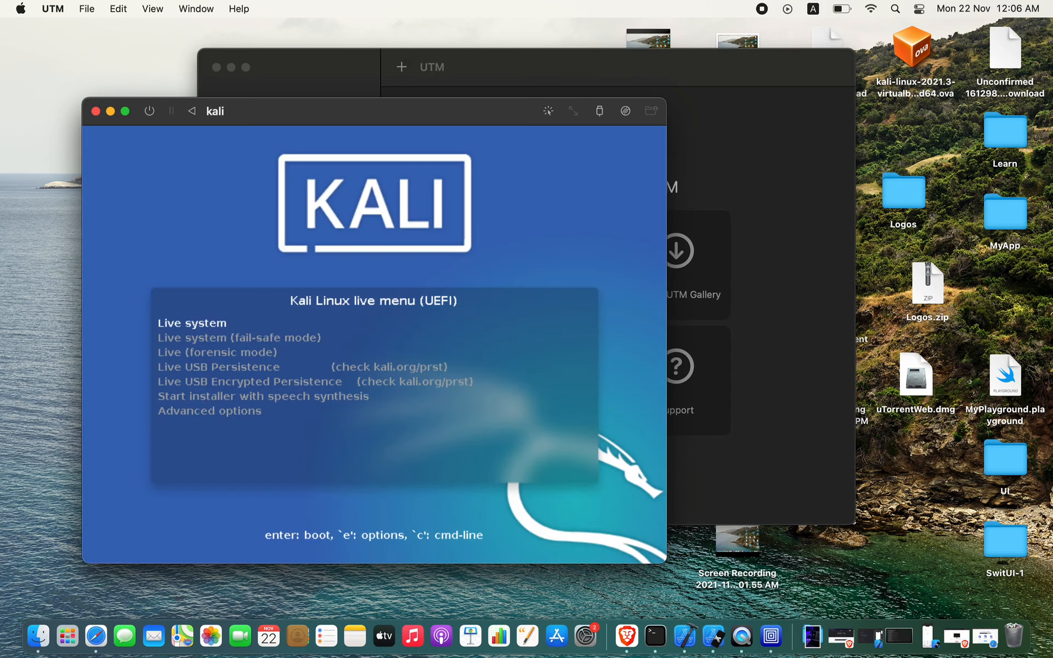
pyautogui.press('Down')
pyautogui.press('Down')
pyautogui.press('Up')
pyautogui.press('Return')
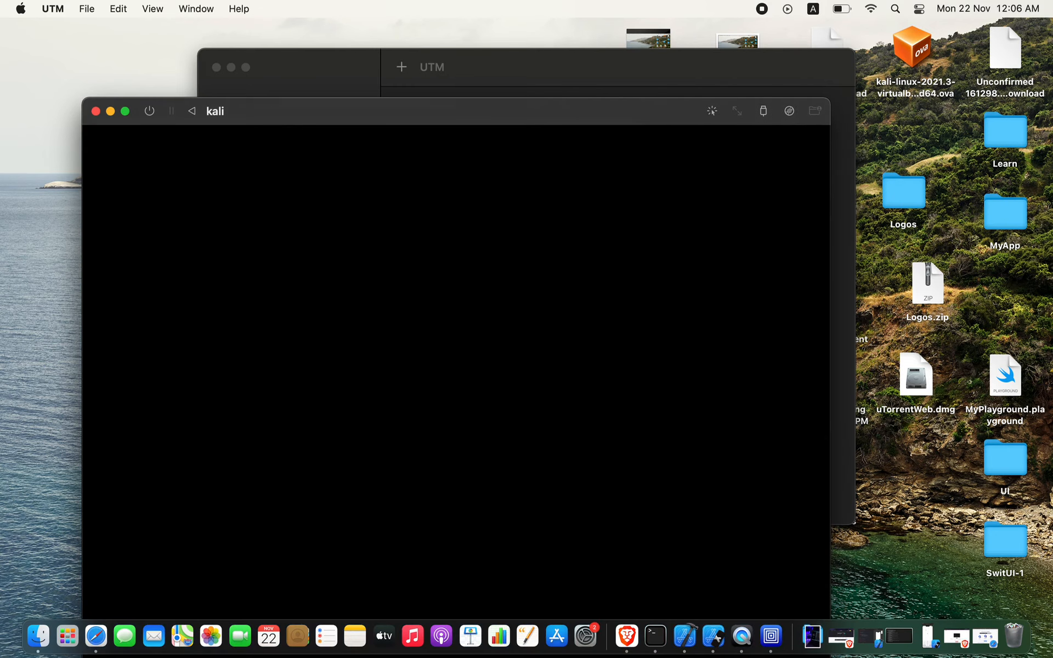
# Move the kali virtual machine window up so its whole display fits above the Dock.
pyautogui.rightClick(413, 113)
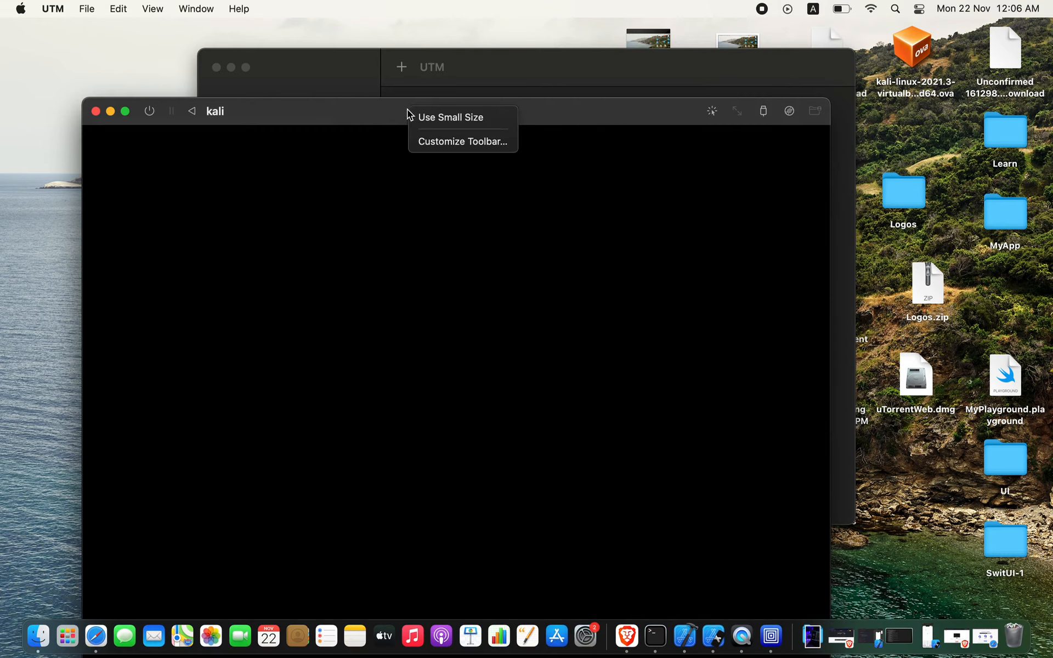
pyautogui.click(409, 66)
pyautogui.moveTo(311, 104); pyautogui.dragTo(321, 40)
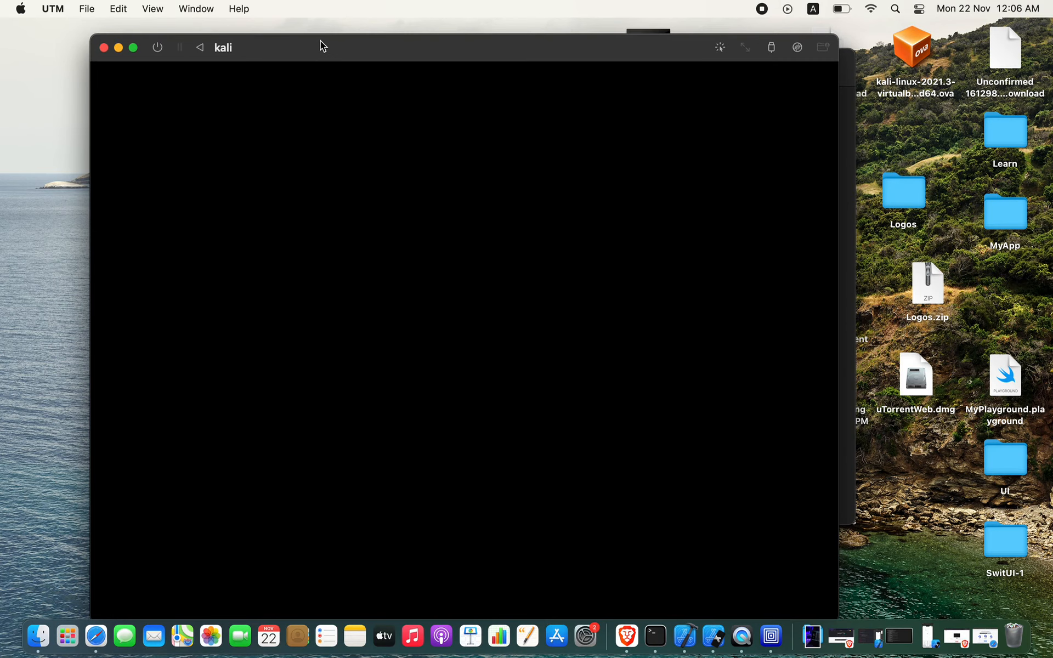
pyautogui.moveTo(320, 40); pyautogui.dragTo(346, 28)
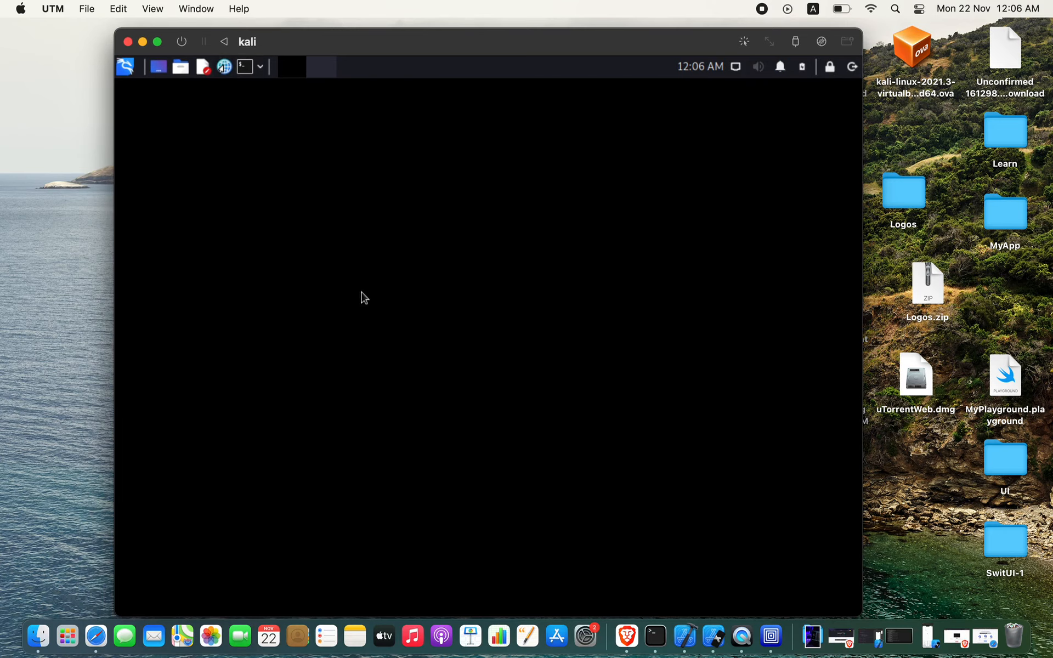
# View the Mac's model, chip and memory overview in About This Mac, then close it.
pyautogui.click(21, 8)
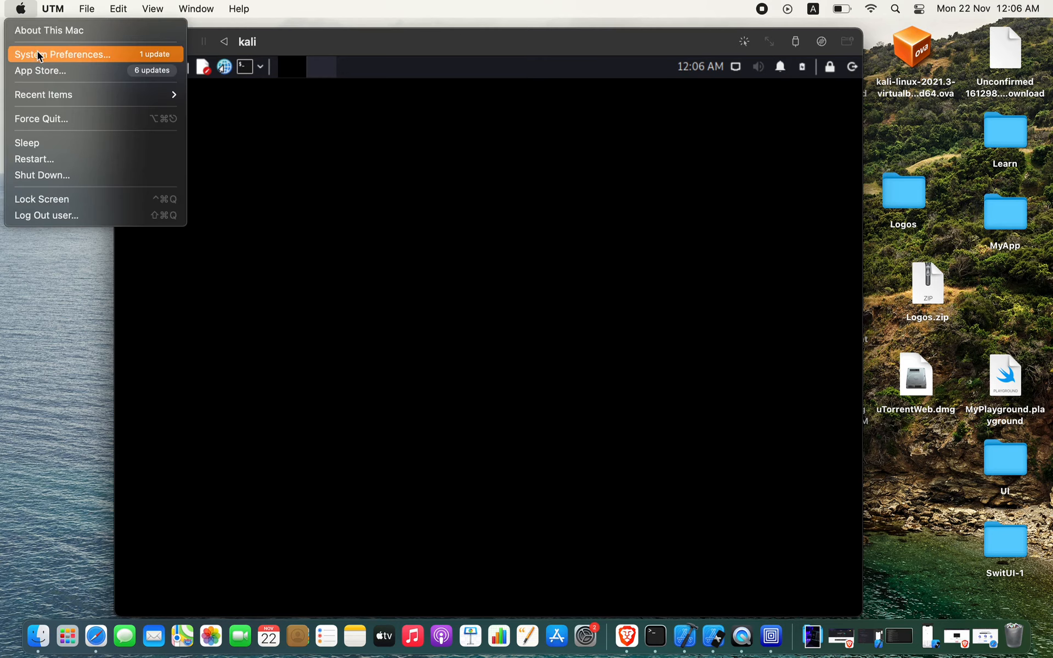
pyautogui.click(51, 27)
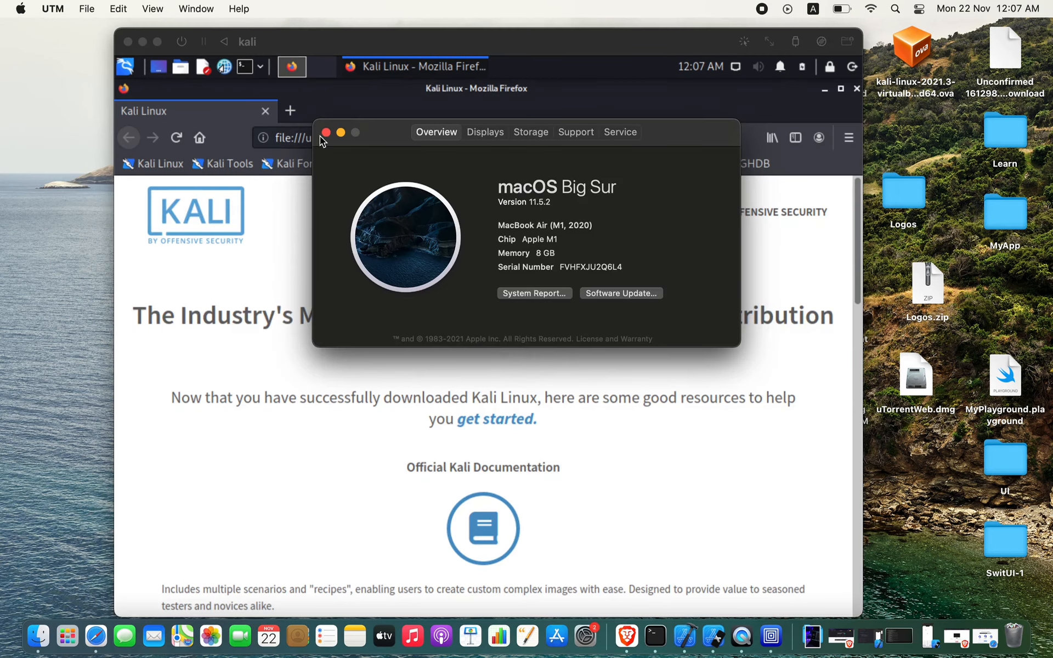
pyautogui.click(325, 134)
# Search Google for "google" in the Firefox window of the kali virtual machine.
pyautogui.click(348, 136)
pyautogui.write('go')
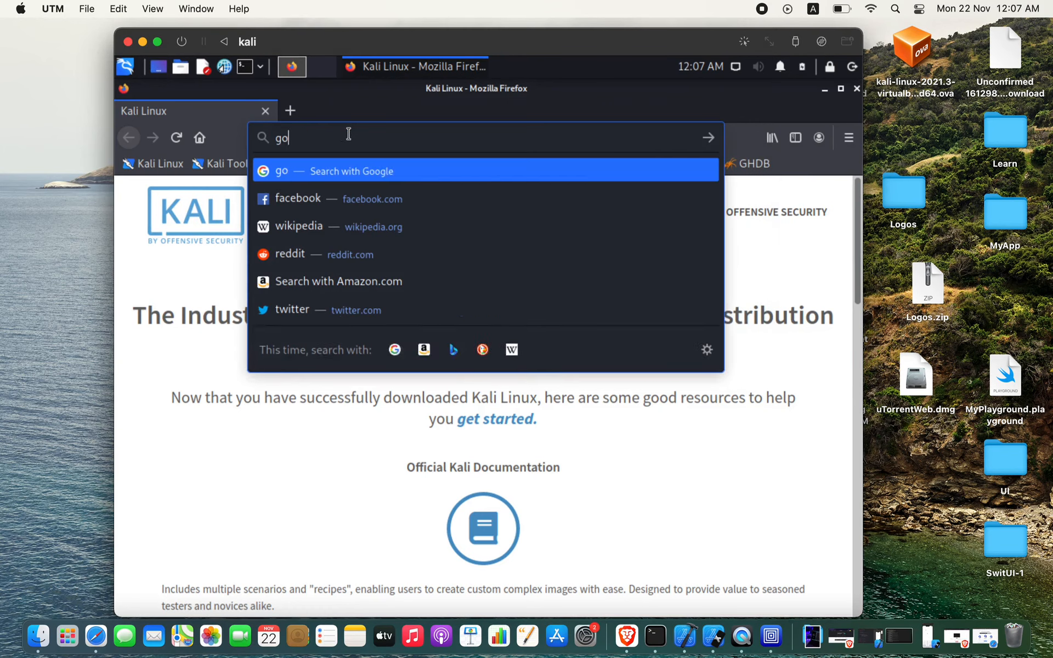
pyautogui.write('glehfj')
pyautogui.press('BackSpace')
pyautogui.press('BackSpace')
pyautogui.press('BackSpace')
pyautogui.write('hj')
pyautogui.press('BackSpace')
pyautogui.press('BackSpace')
pyautogui.press('Return')
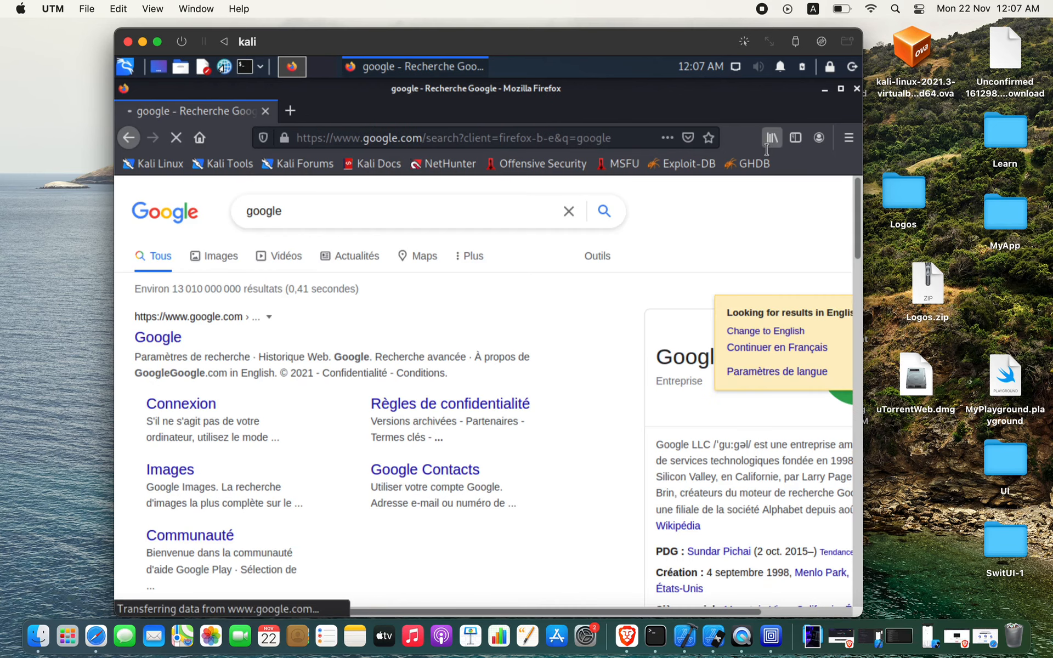
# Minimize Firefox in the kali virtual machine and open a terminal window on its desktop.
pyautogui.click(825, 89)
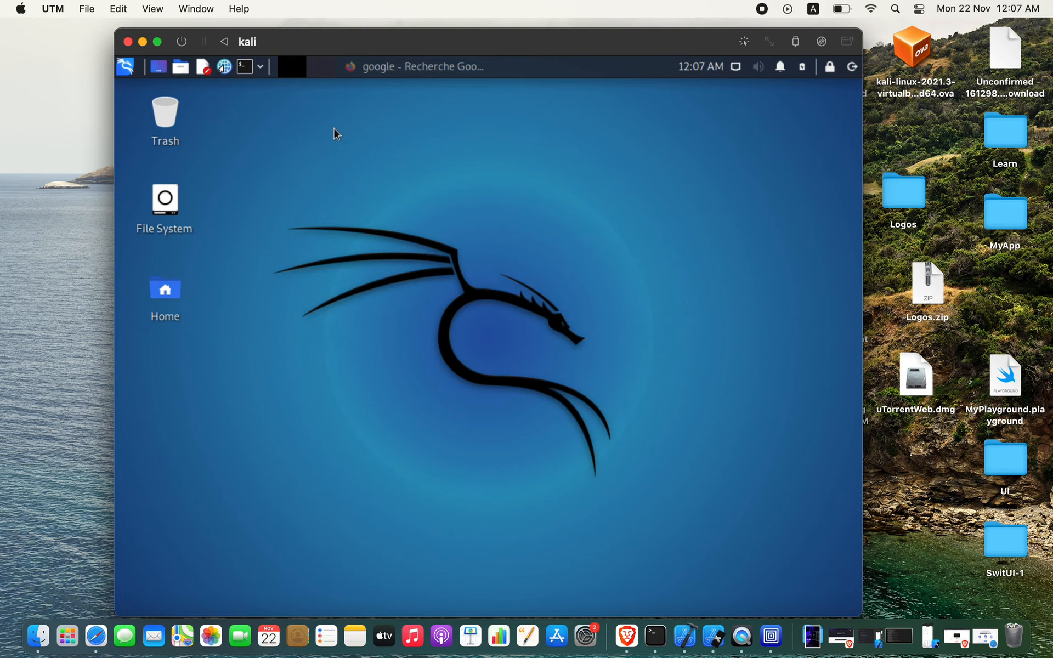
pyautogui.hotkey('ctrl', 'alt', 't')
pyautogui.moveTo(368, 138); pyautogui.dragTo(401, 157)
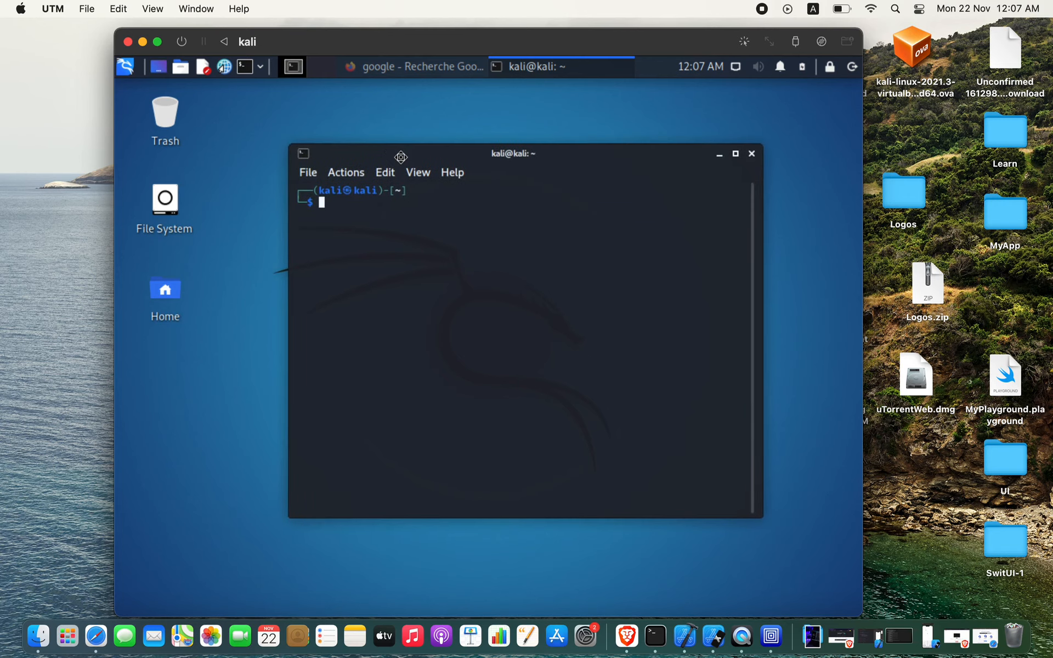
# Close the running kali virtual machine and start creating a new virtual machine in UTM.
pyautogui.click(127, 41)
pyautogui.click(521, 367)
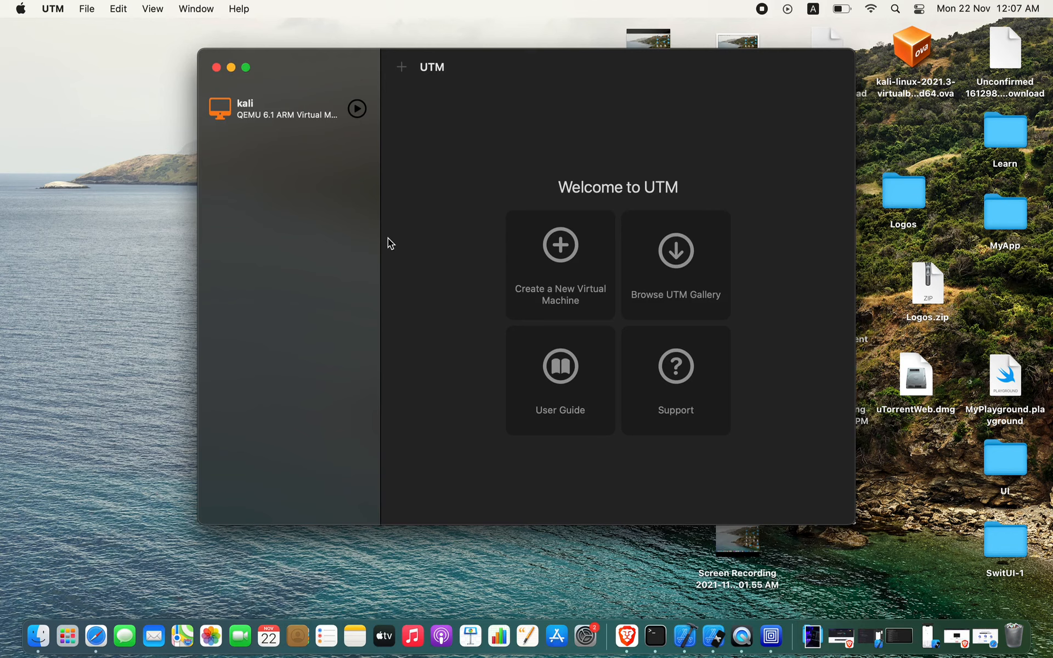
pyautogui.click(562, 246)
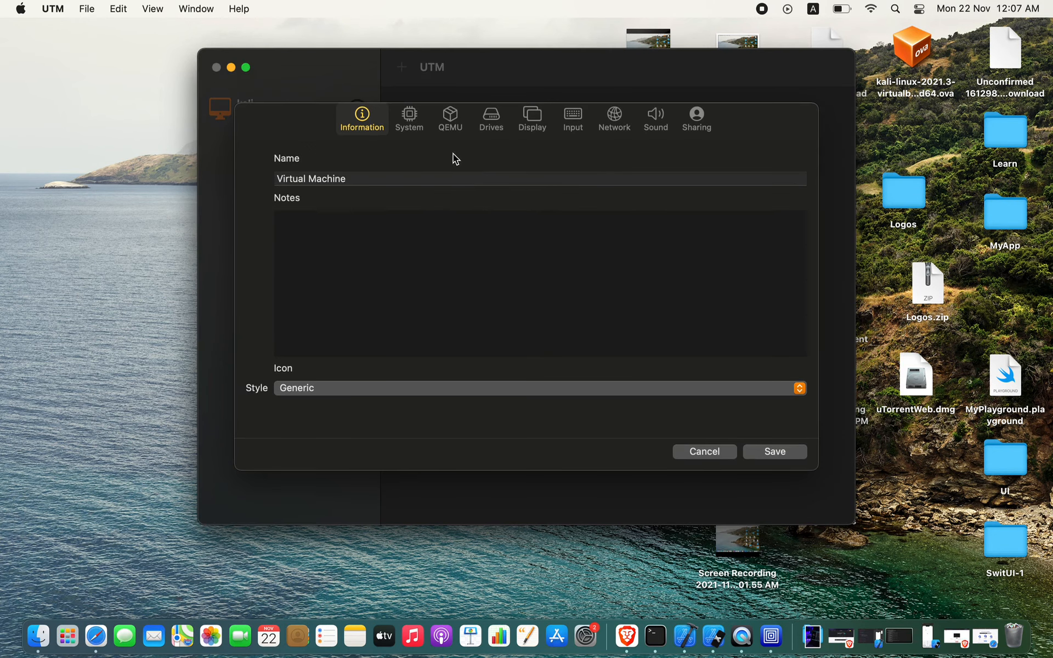
# Name the new virtual machine "kali demo" and set its icon style to Operating System.
pyautogui.click(353, 173)
pyautogui.doubleClick(353, 173)
pyautogui.click(353, 172)
pyautogui.doubleClick(353, 173)
pyautogui.press('BackSpace')
pyautogui.press('BackSpace')
pyautogui.press('BackSpace')
pyautogui.press('BackSpace')
pyautogui.press('BackSpace')
pyautogui.press('BackSpace')
pyautogui.press('BackSpace')
pyautogui.press('BackSpace')
pyautogui.press('BackSpace')
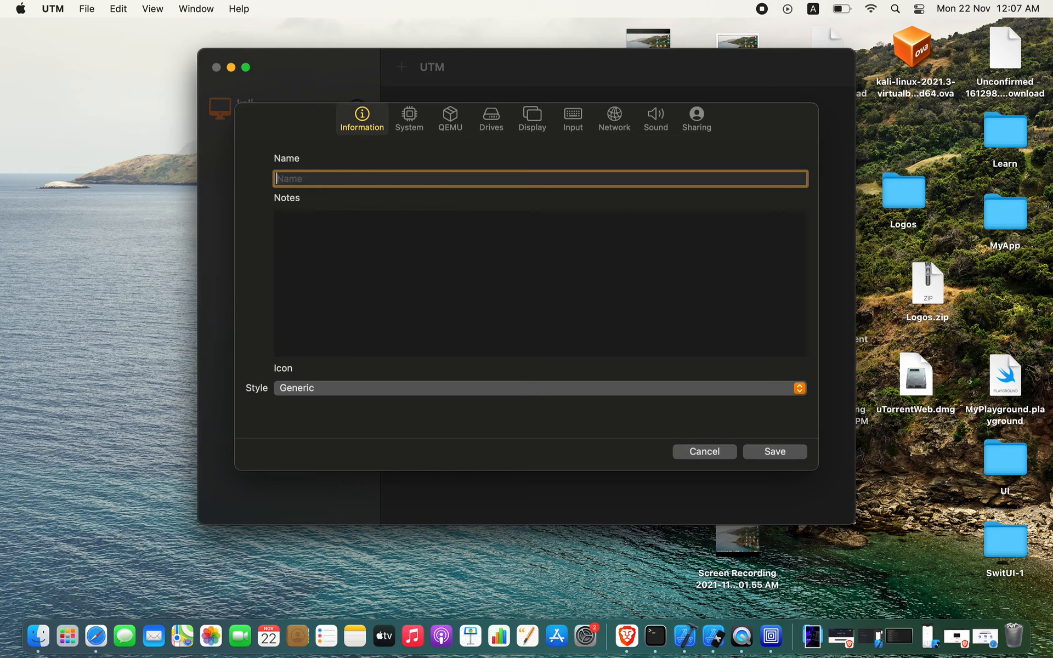
pyautogui.write('kali demo')
pyautogui.click(316, 391)
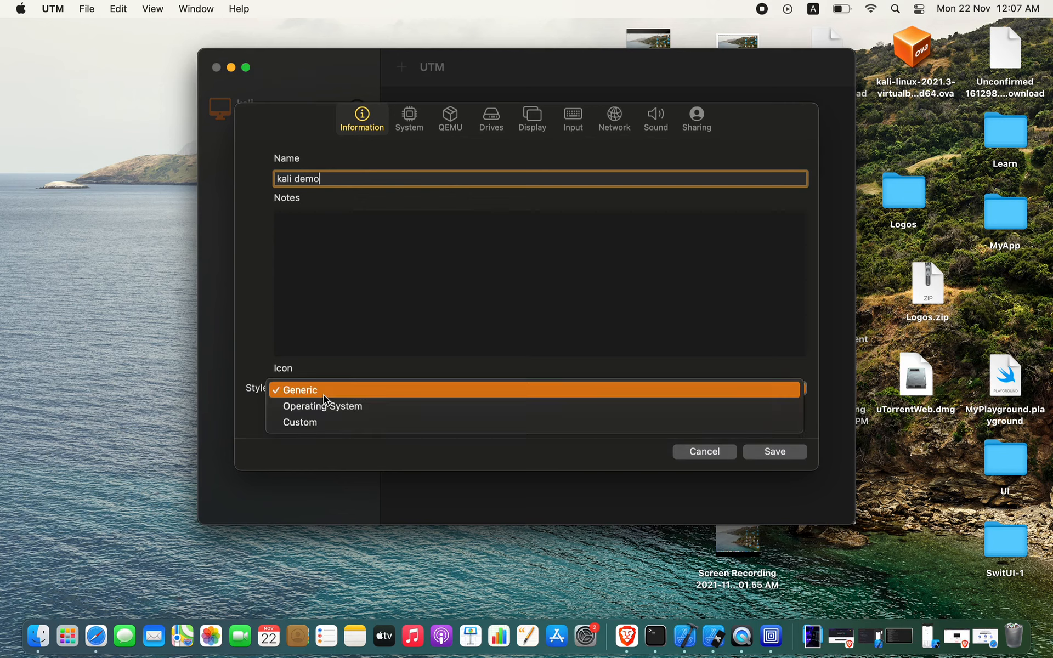
pyautogui.click(322, 410)
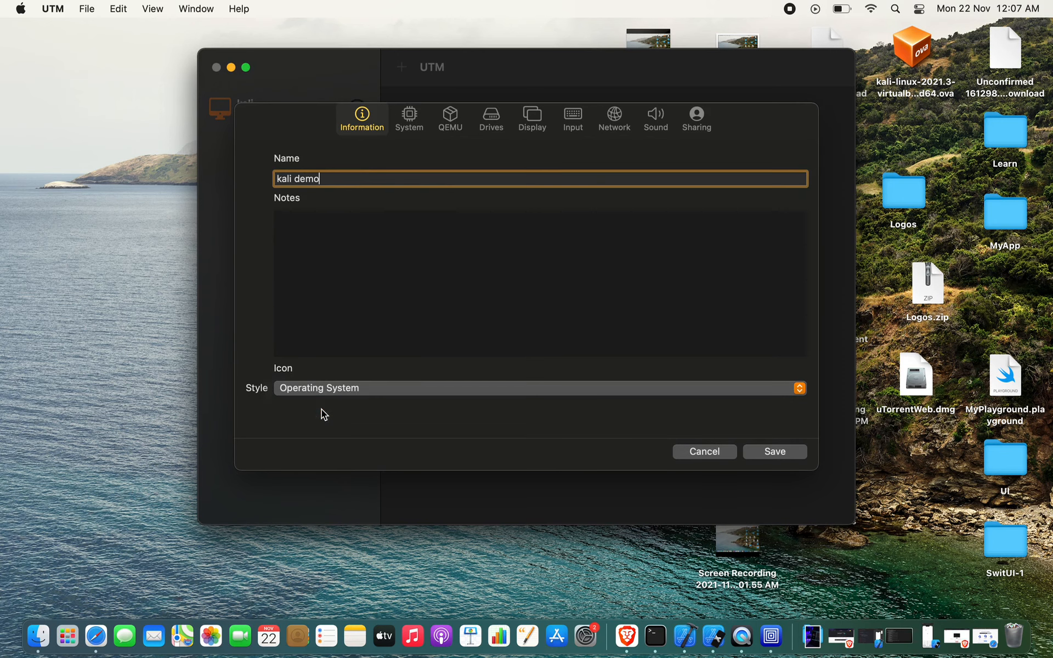
# Set the virtual machine's architecture to ARM64 (aarch64) and its memory to 1024 MB.
pyautogui.click(413, 130)
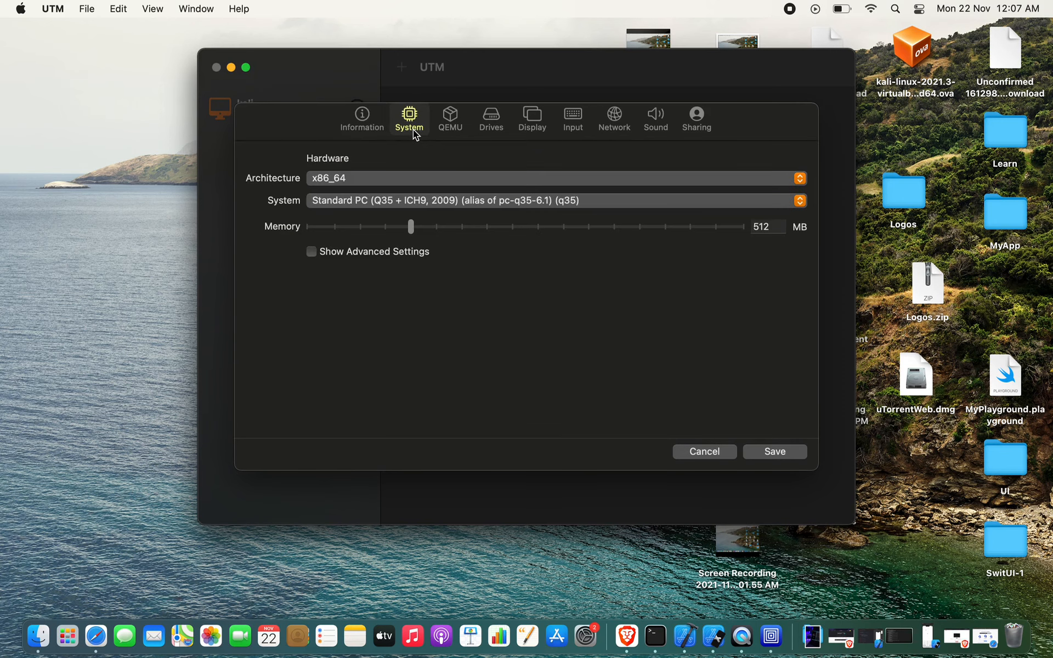
pyautogui.click(387, 180)
pyautogui.scroll(5, 387, 179)
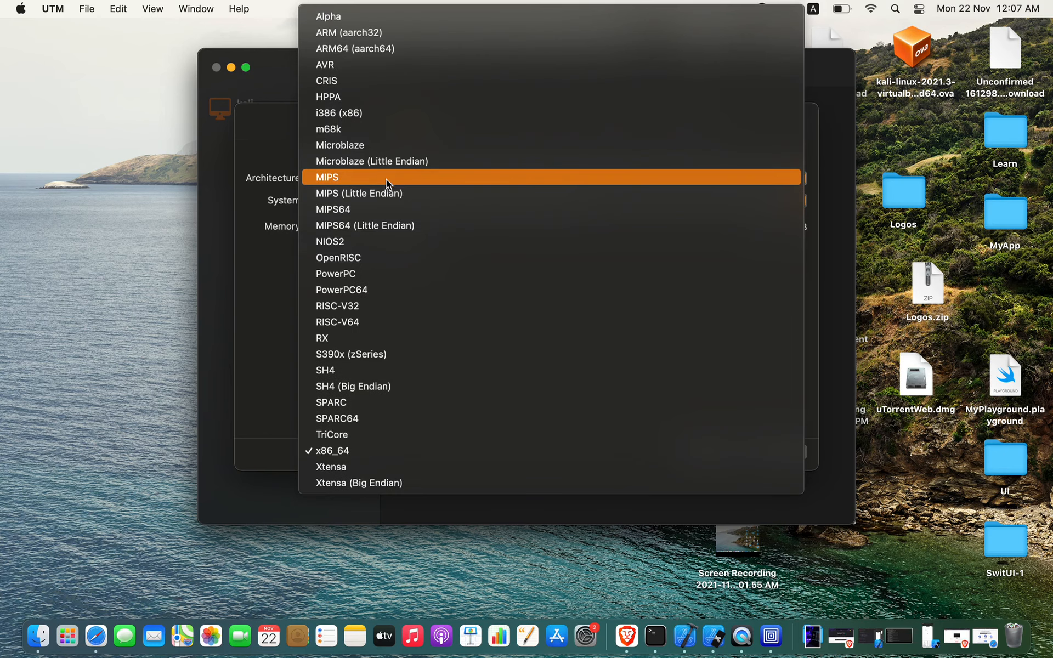
pyautogui.click(382, 50)
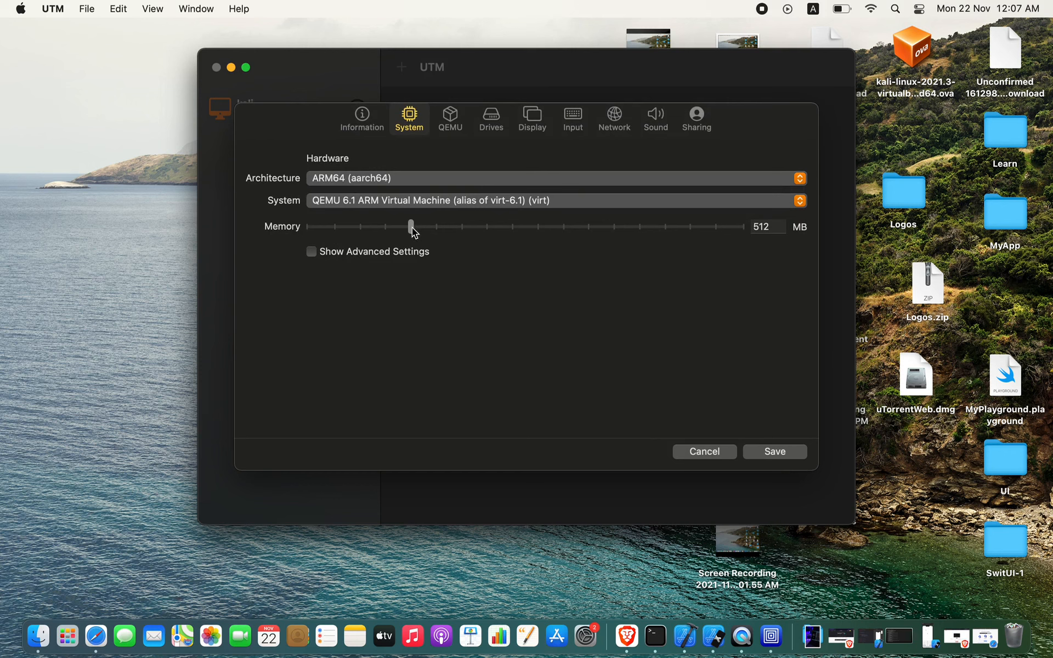
pyautogui.moveTo(422, 228); pyautogui.dragTo(459, 230)
# Show and review the advanced system settings, including the CPU options, and open the drive settings.
pyautogui.click(375, 255)
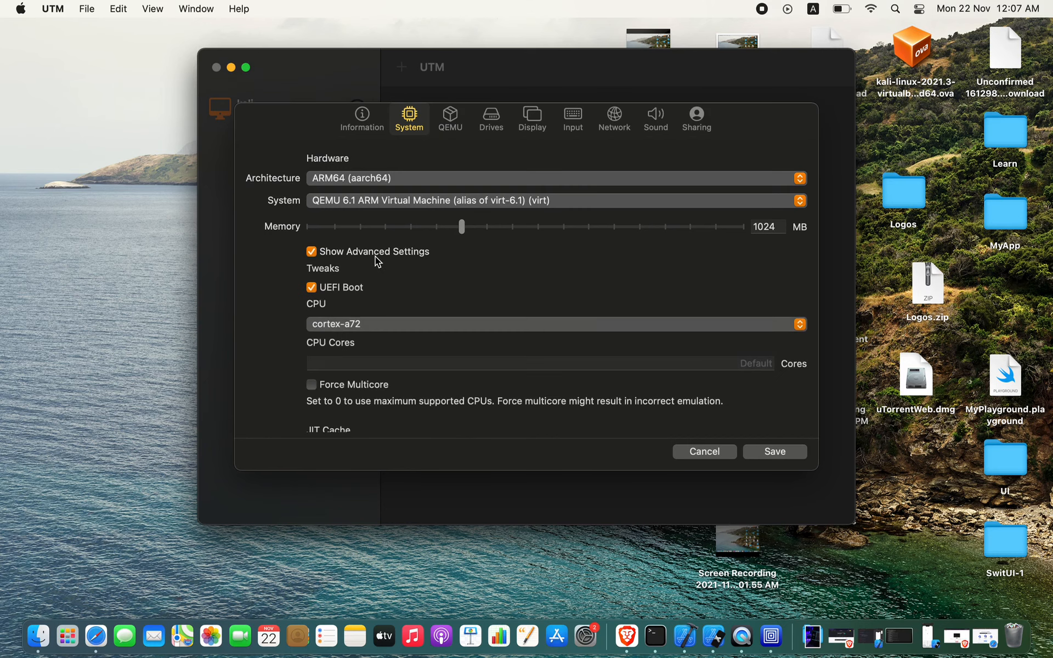
pyautogui.scroll(-4, 375, 256)
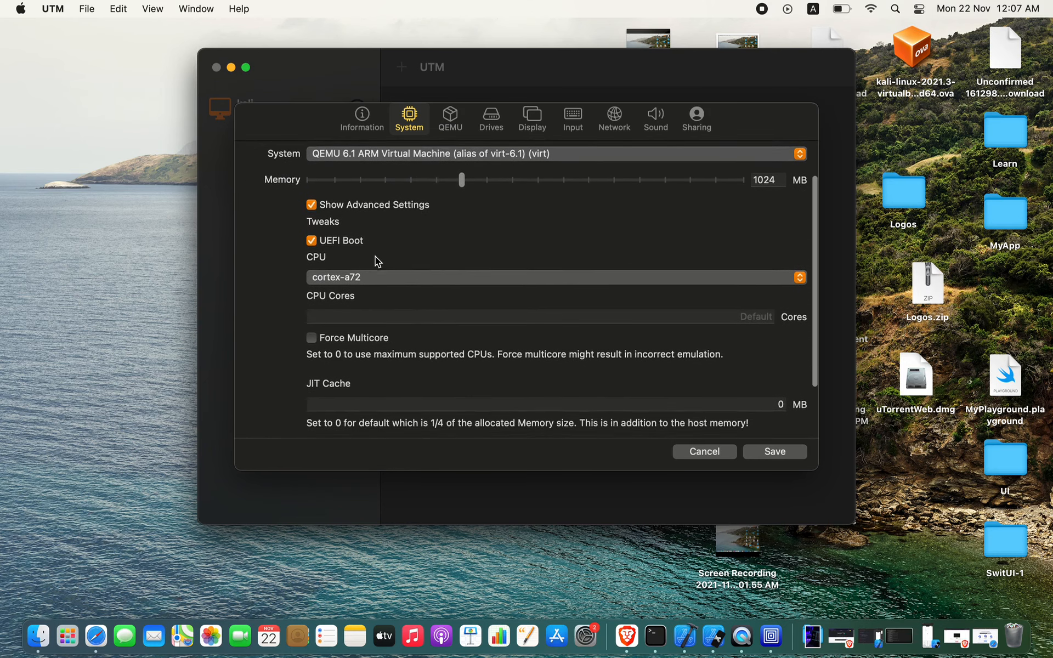
pyautogui.scroll(-1, 376, 261)
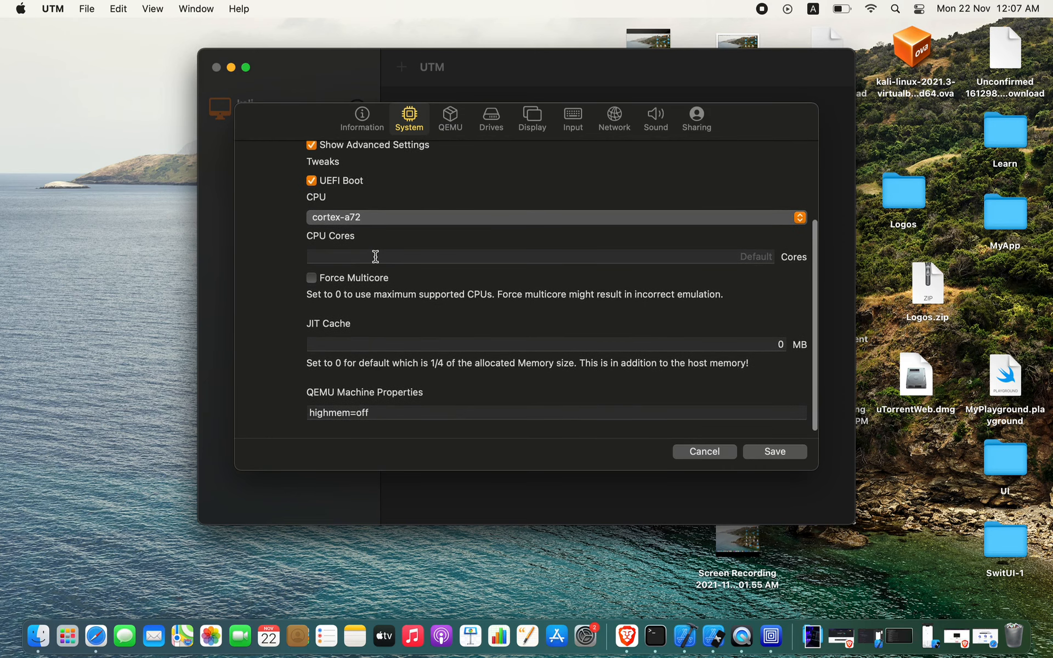
pyautogui.scroll(3, 375, 257)
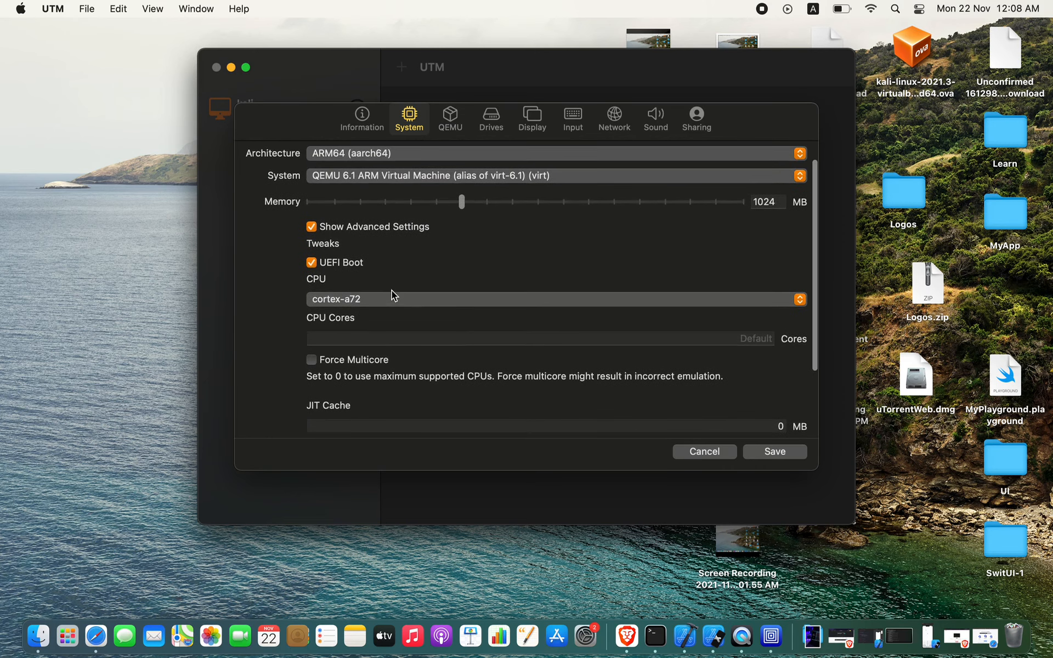
pyautogui.click(392, 294)
pyautogui.click(209, 278)
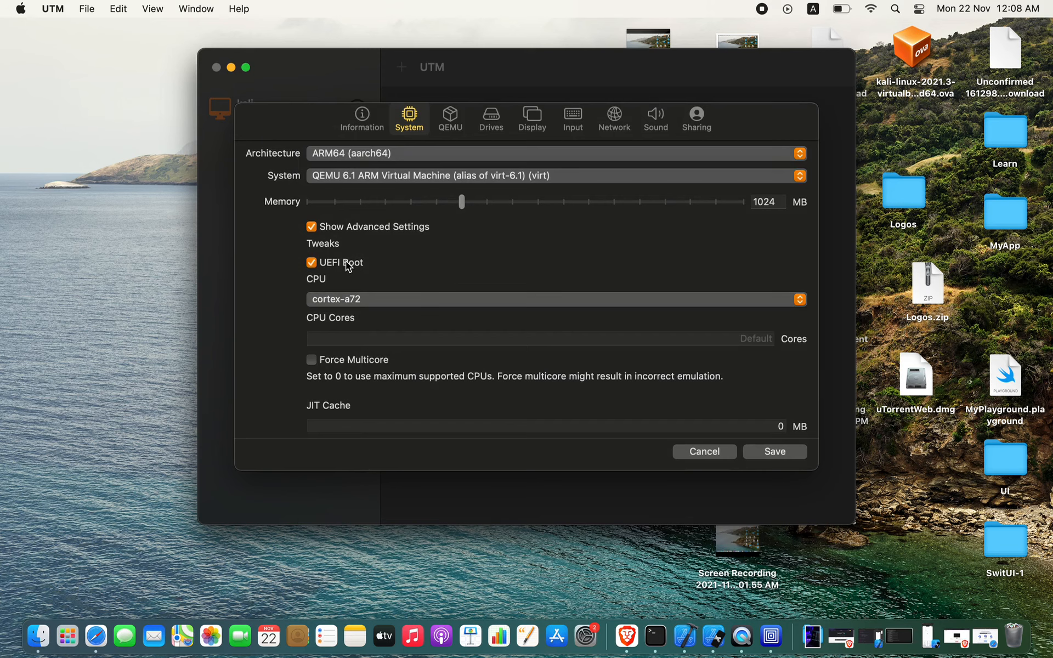
pyautogui.scroll(1, 346, 262)
pyautogui.click(495, 125)
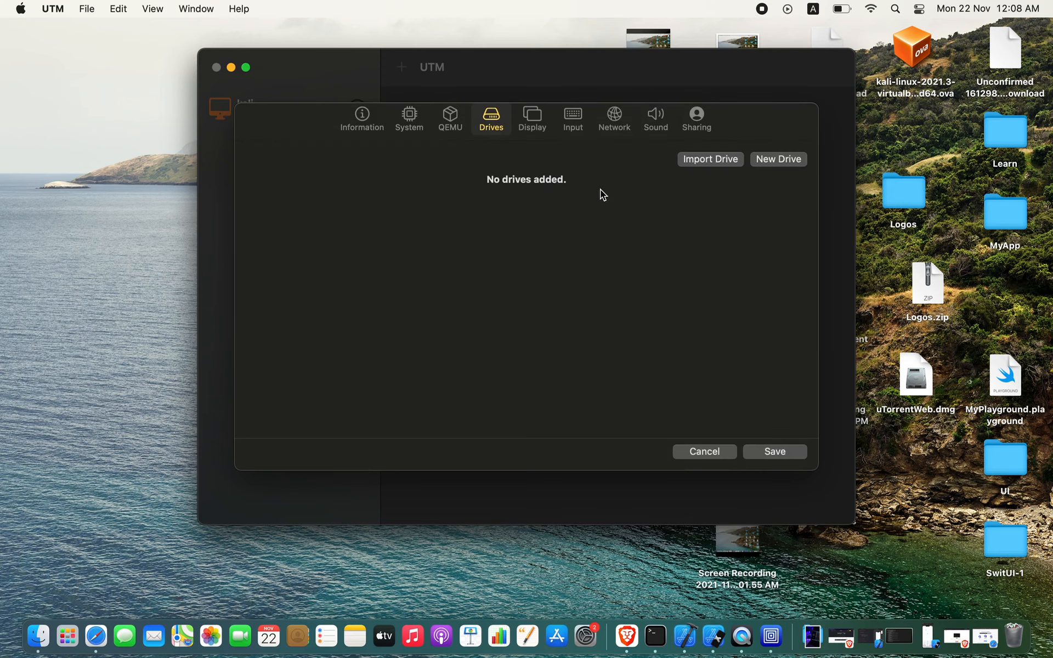
pyautogui.click(782, 165)
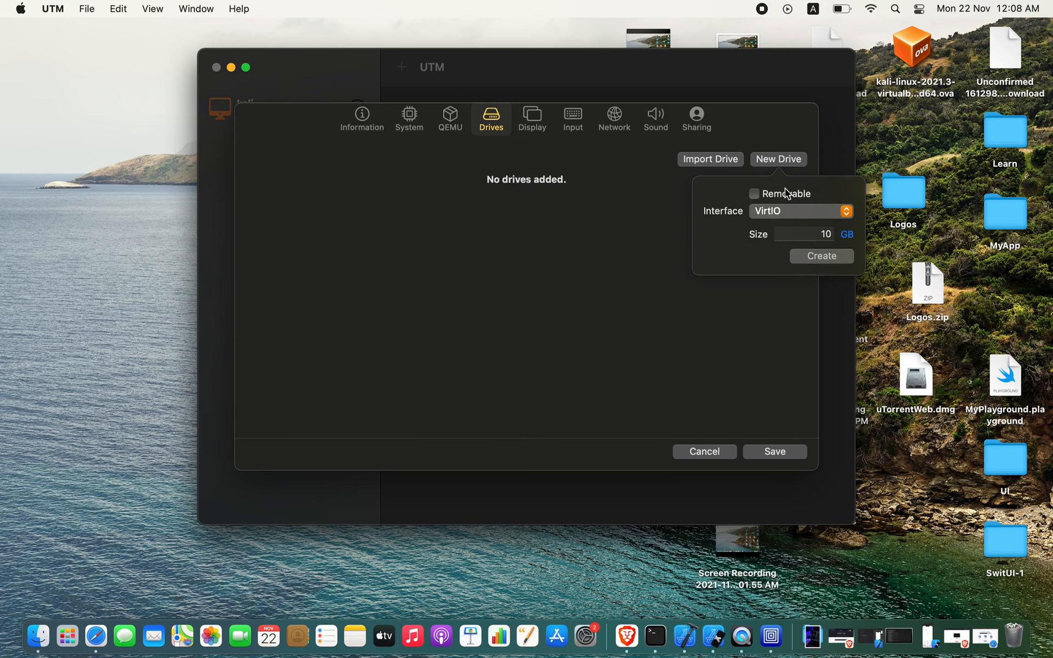
pyautogui.moveTo(810, 233); pyautogui.dragTo(838, 236)
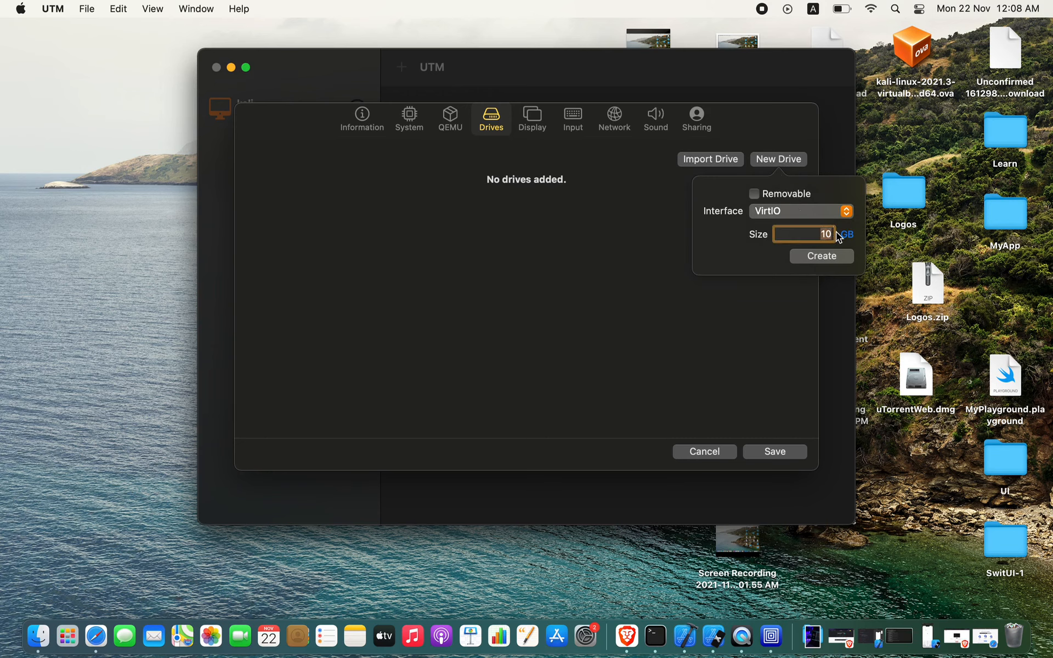
pyautogui.write('20')
pyautogui.click(812, 258)
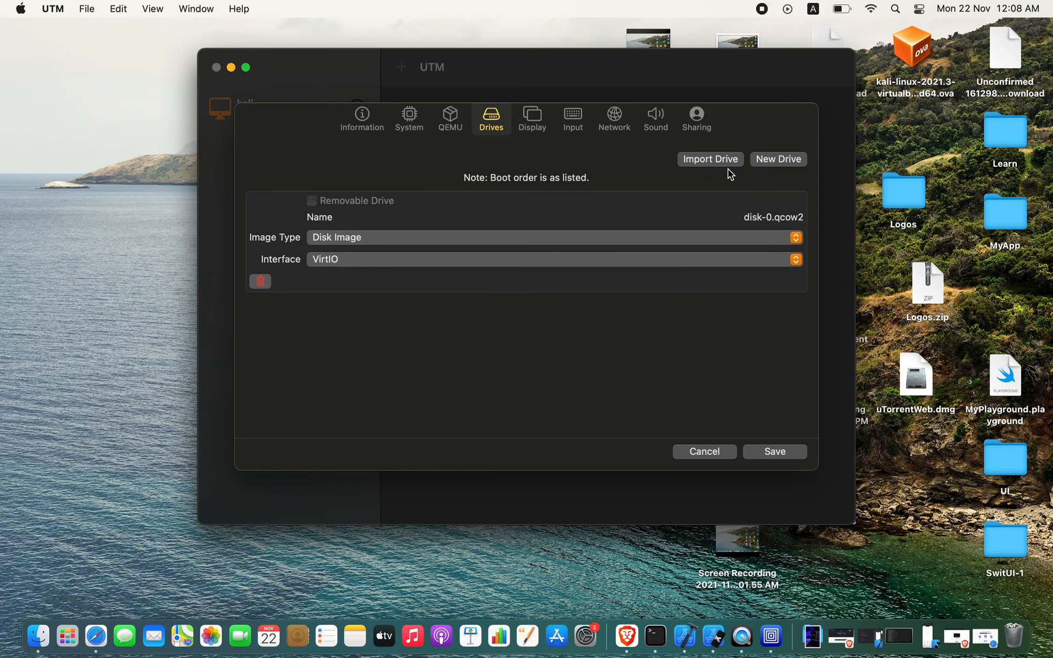
pyautogui.click(261, 281)
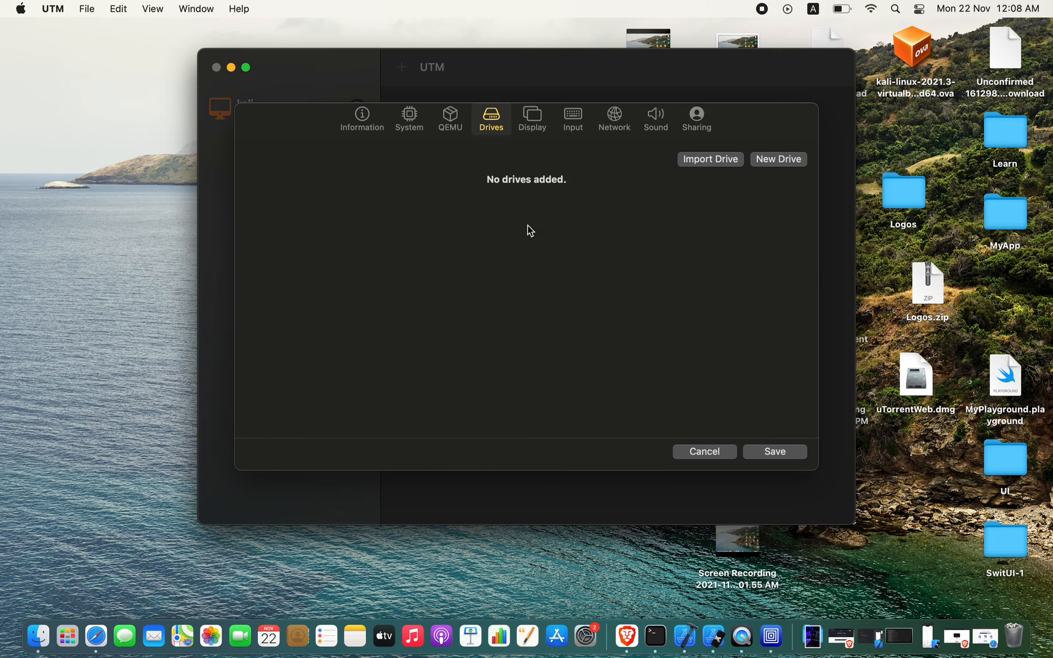
# Create a new 20 GB drive with the NVMe interface for the virtual machine.
pyautogui.click(766, 160)
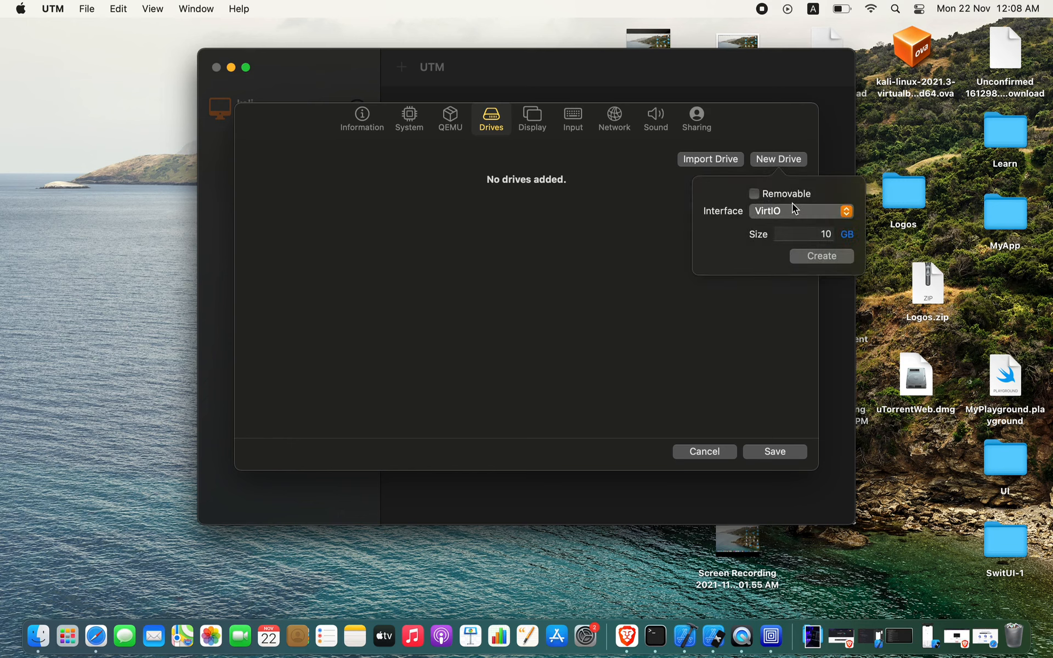
pyautogui.click(822, 234)
pyautogui.write('2')
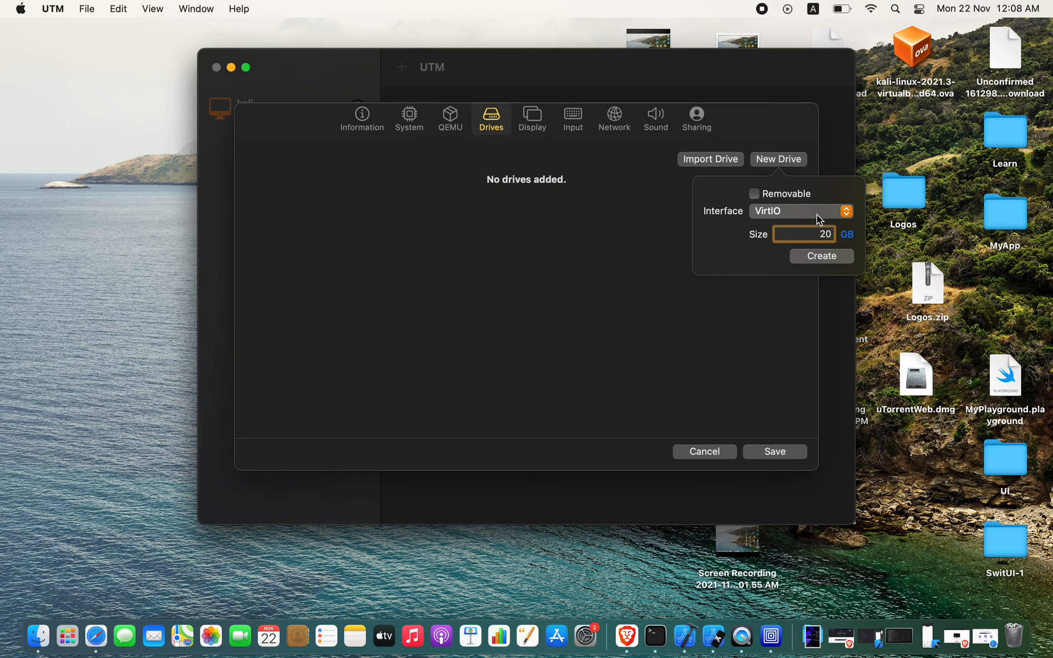
pyautogui.click(815, 214)
pyautogui.click(801, 231)
pyautogui.click(812, 258)
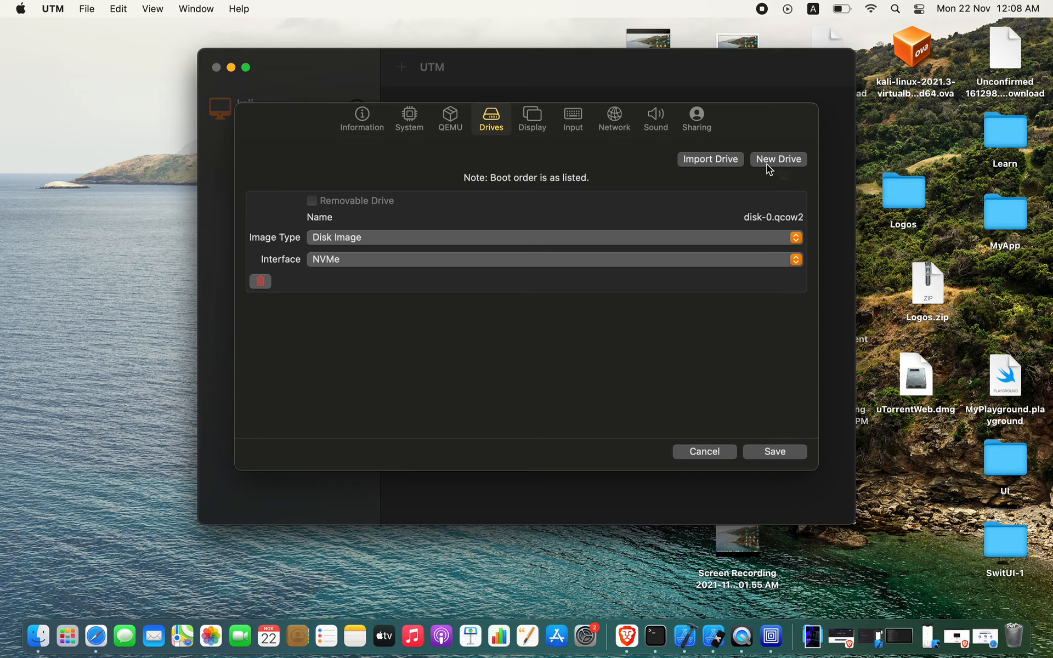
# Add a second, removable drive with the USB interface to the virtual machine.
pyautogui.click(767, 163)
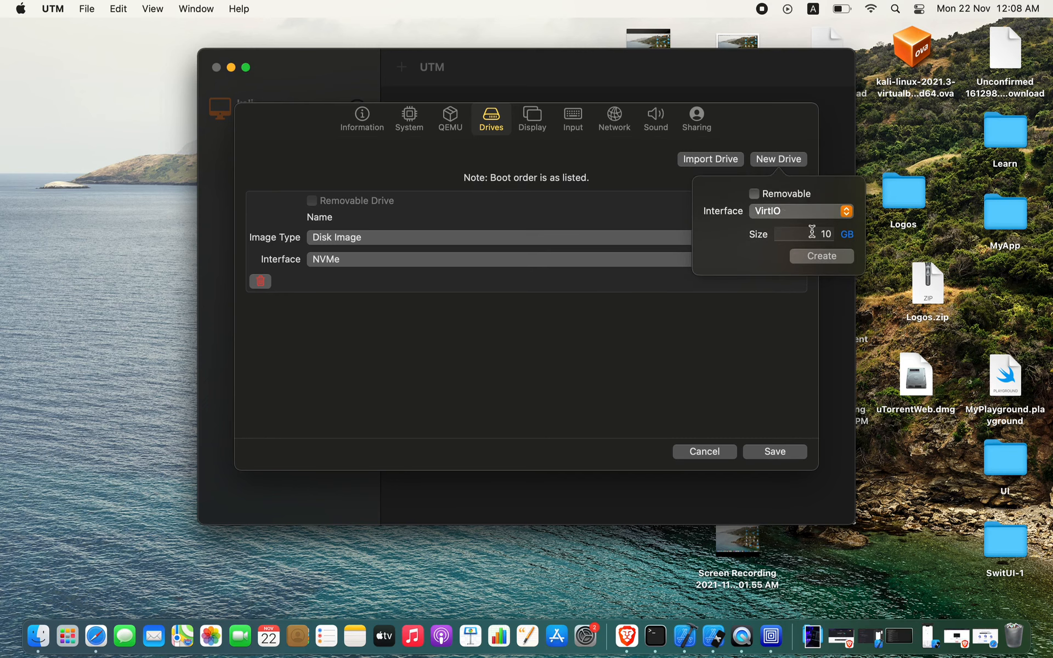
pyautogui.click(781, 196)
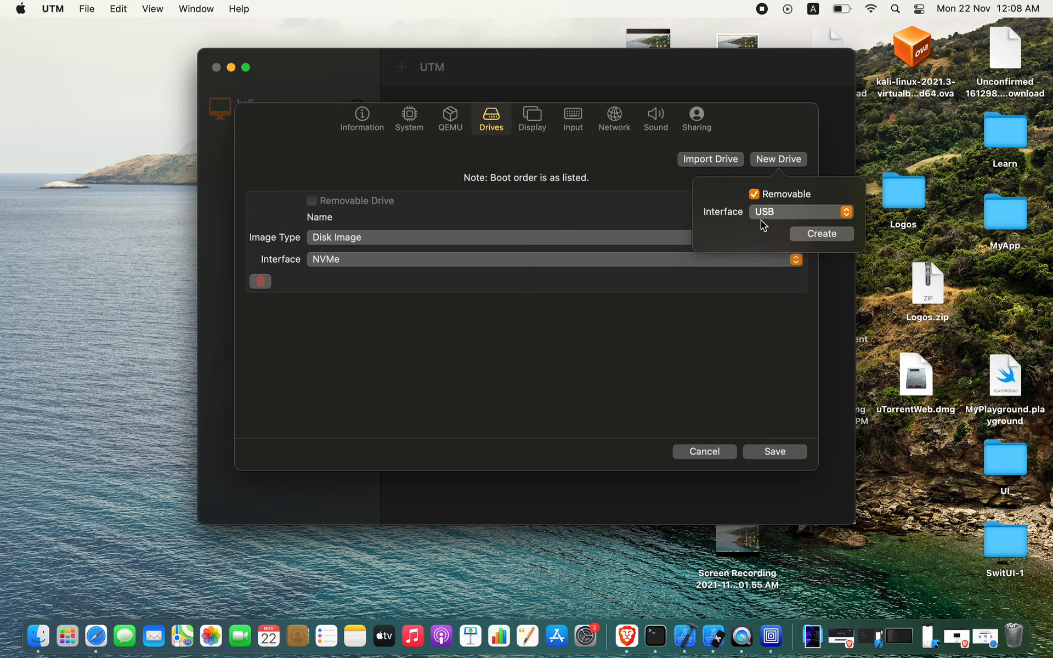
pyautogui.click(817, 234)
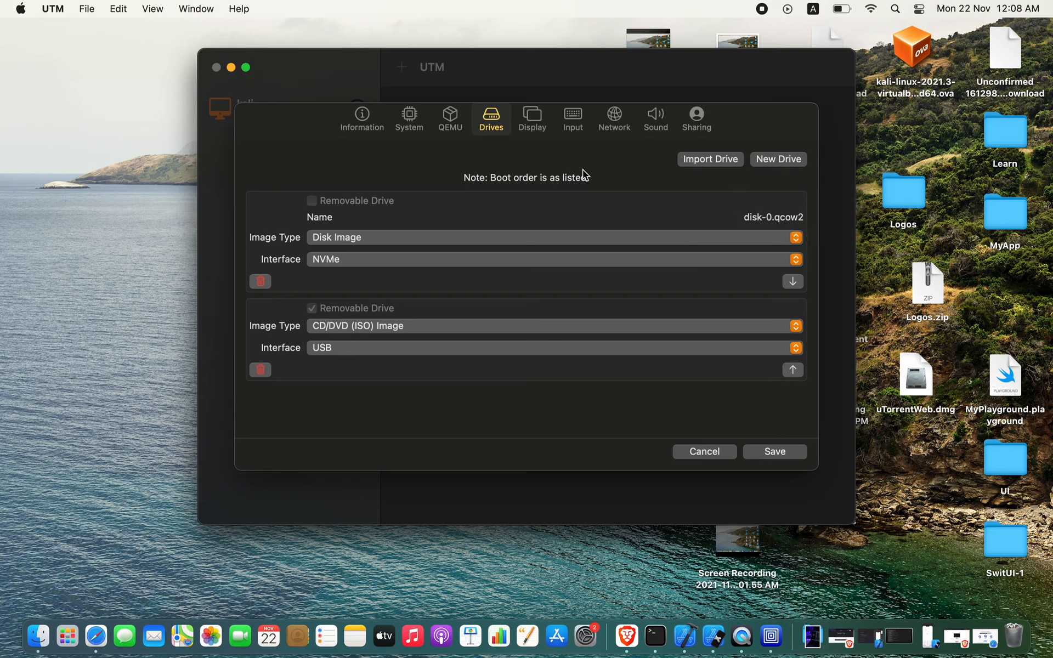
# Look through the display, input, network, sound and sharing settings and save the new virtual machine.
pyautogui.click(532, 116)
pyautogui.click(573, 118)
pyautogui.click(608, 123)
pyautogui.click(658, 126)
pyautogui.click(702, 126)
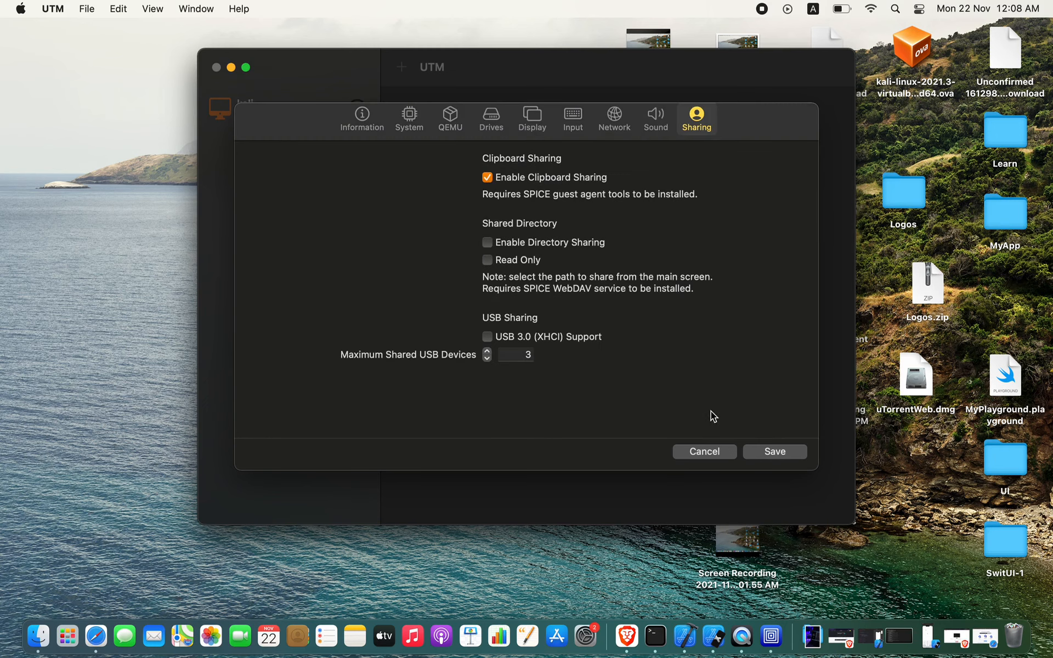
pyautogui.click(760, 452)
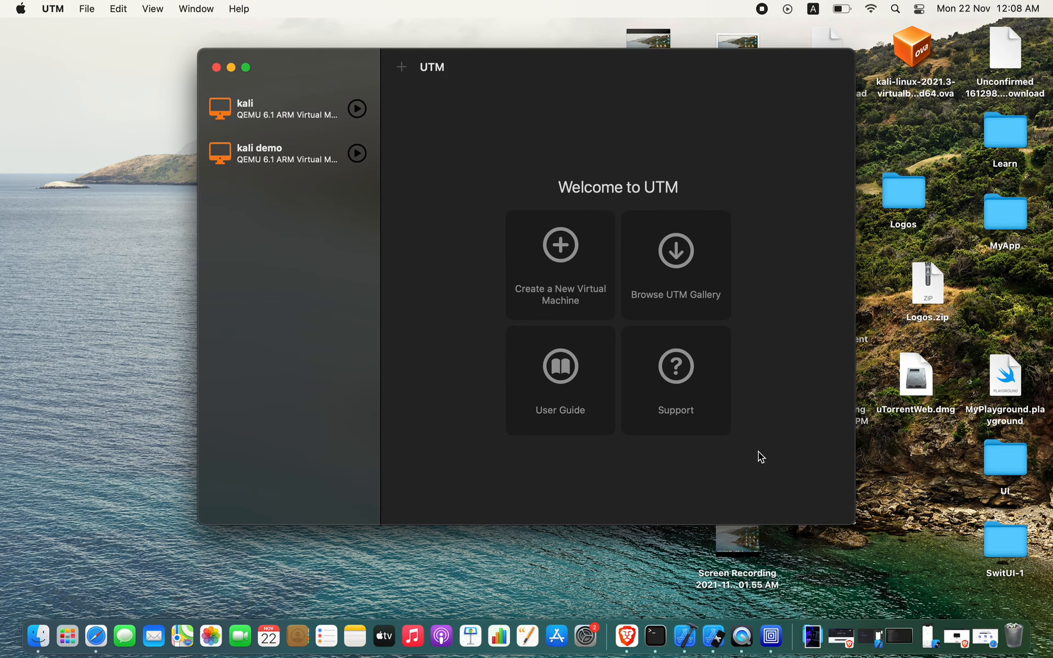
# Load the kali-linux-2021.3a-live-arm64.iso image into the CD/DVD drive of the kali demo virtual machine, finding it by searching for "kali".
pyautogui.click(284, 164)
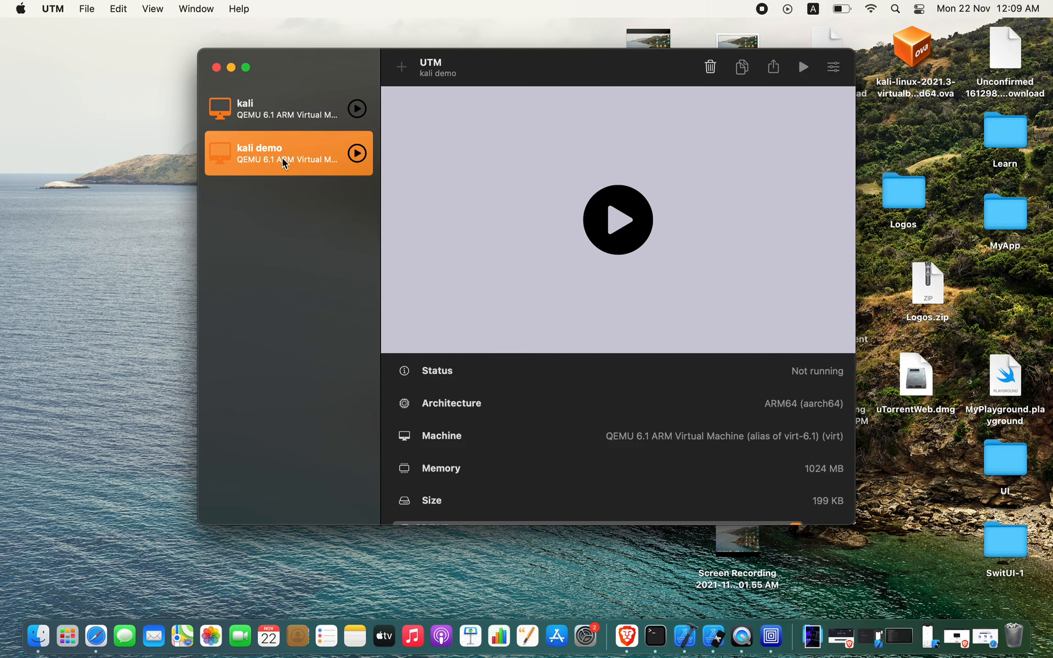
pyautogui.scroll(-2, 501, 430)
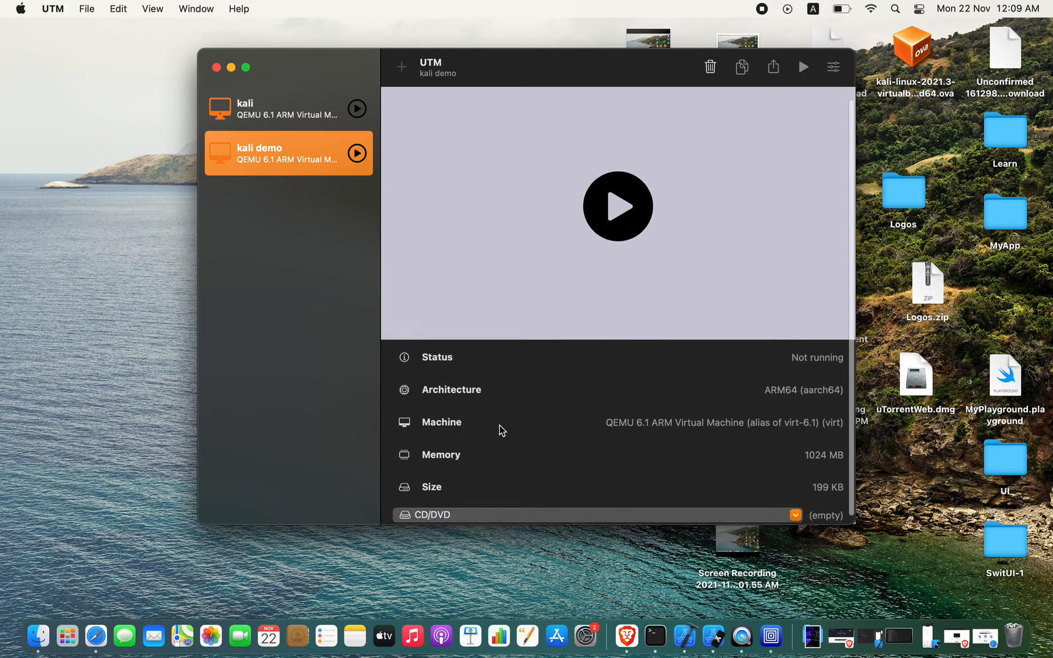
pyautogui.scroll(-1, 501, 430)
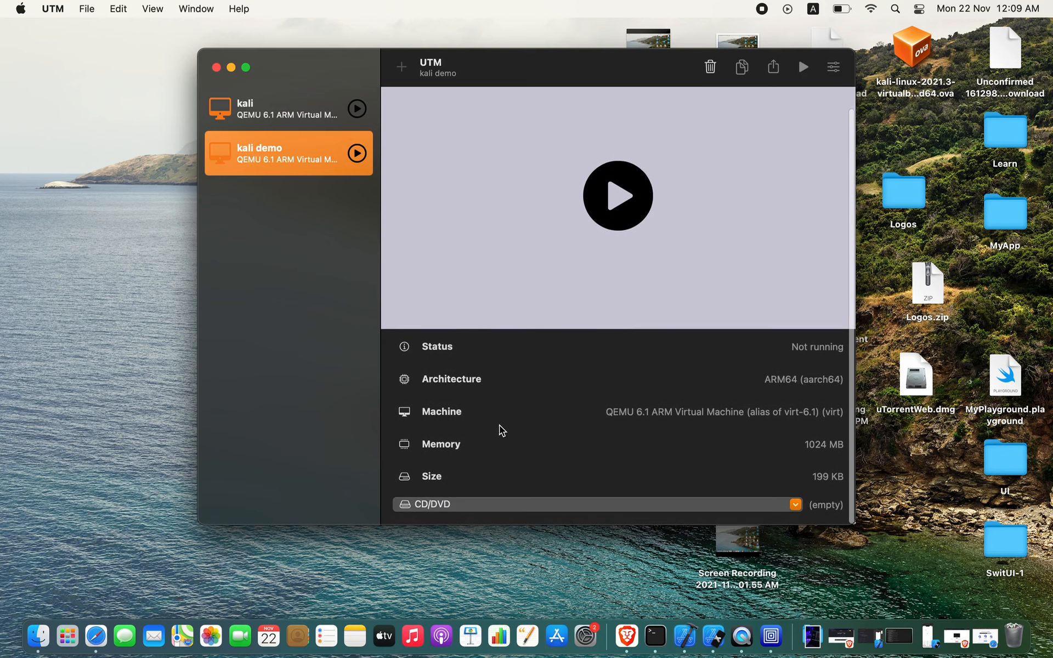
pyautogui.click(531, 506)
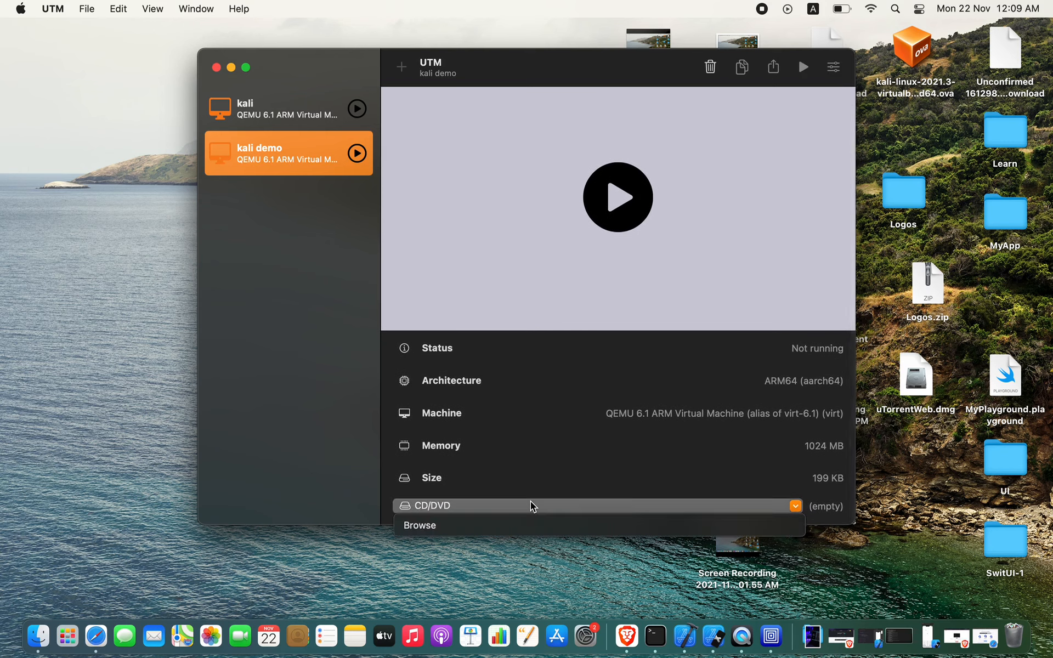
pyautogui.click(485, 525)
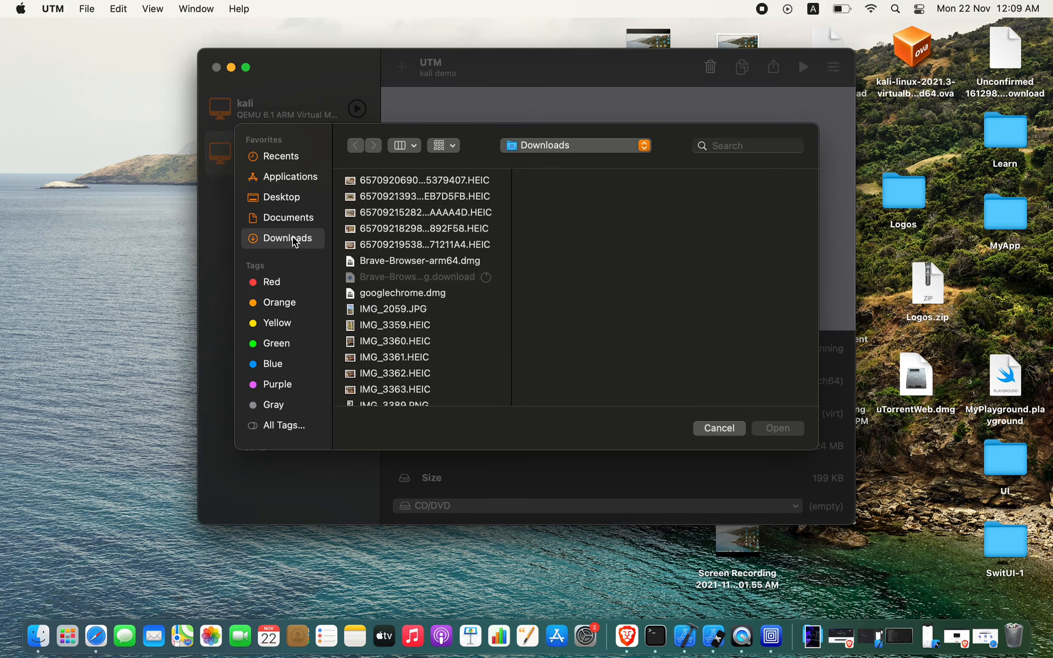
pyautogui.click(740, 143)
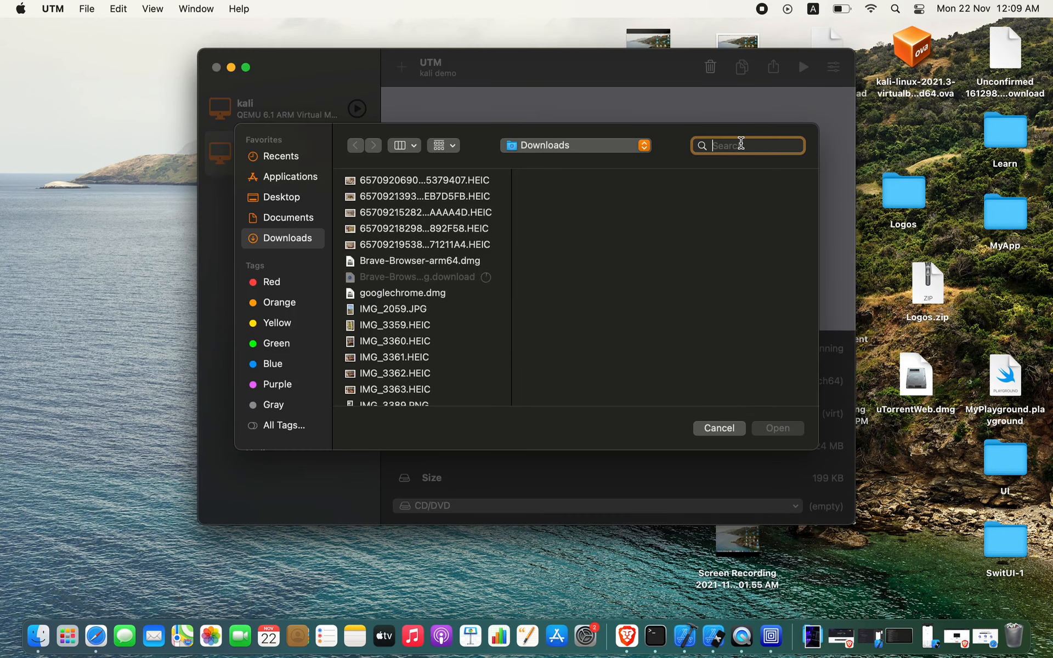
pyautogui.write('kali')
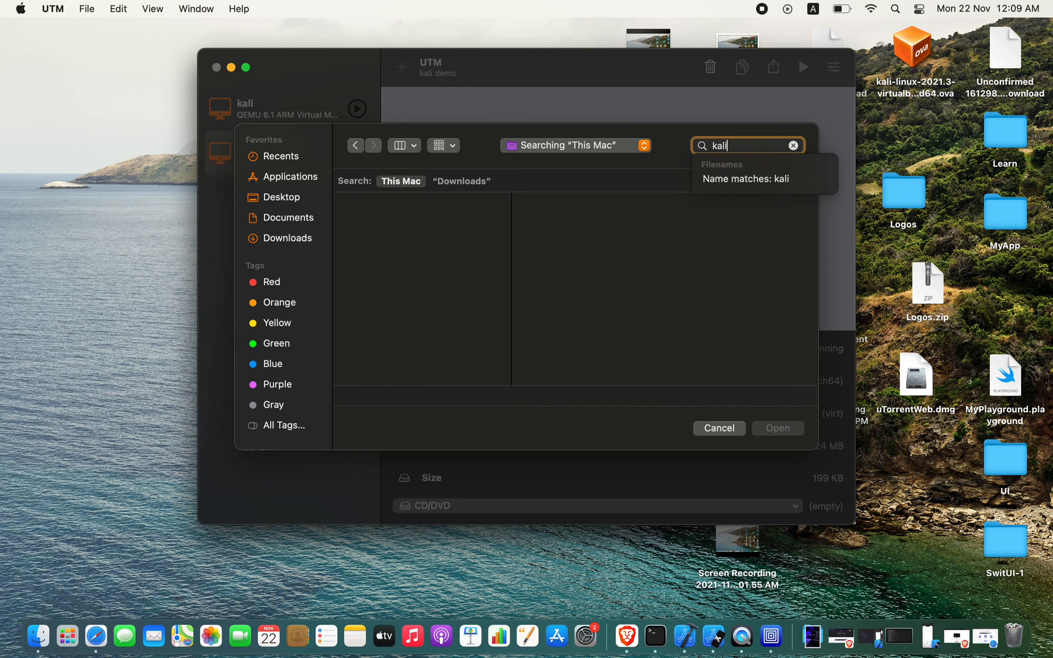
pyautogui.scroll(-5, 482, 298)
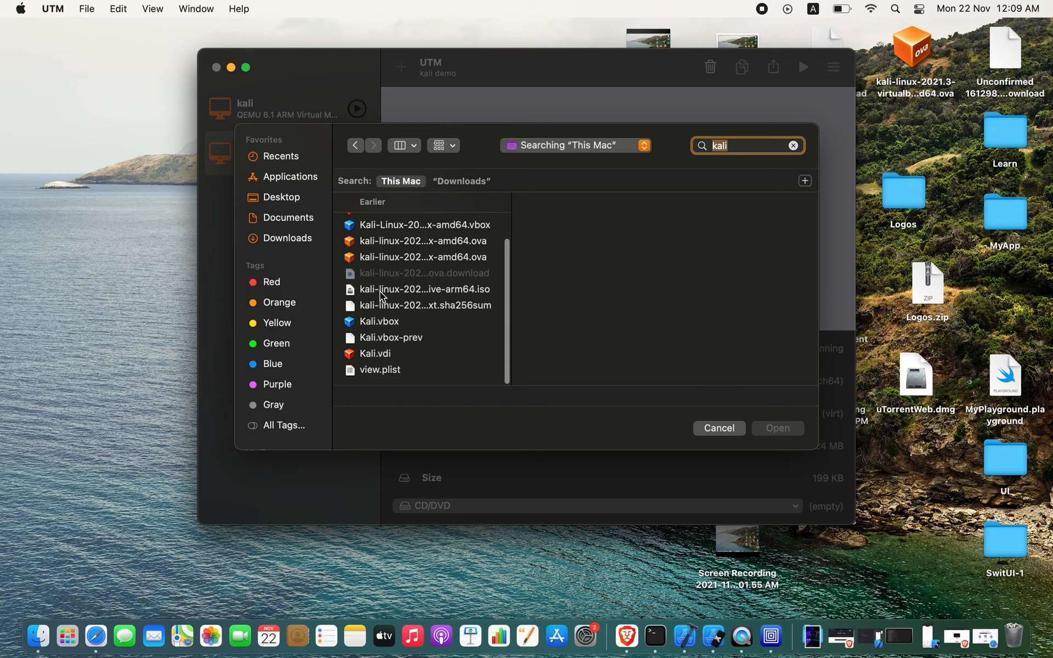
pyautogui.doubleClick(444, 295)
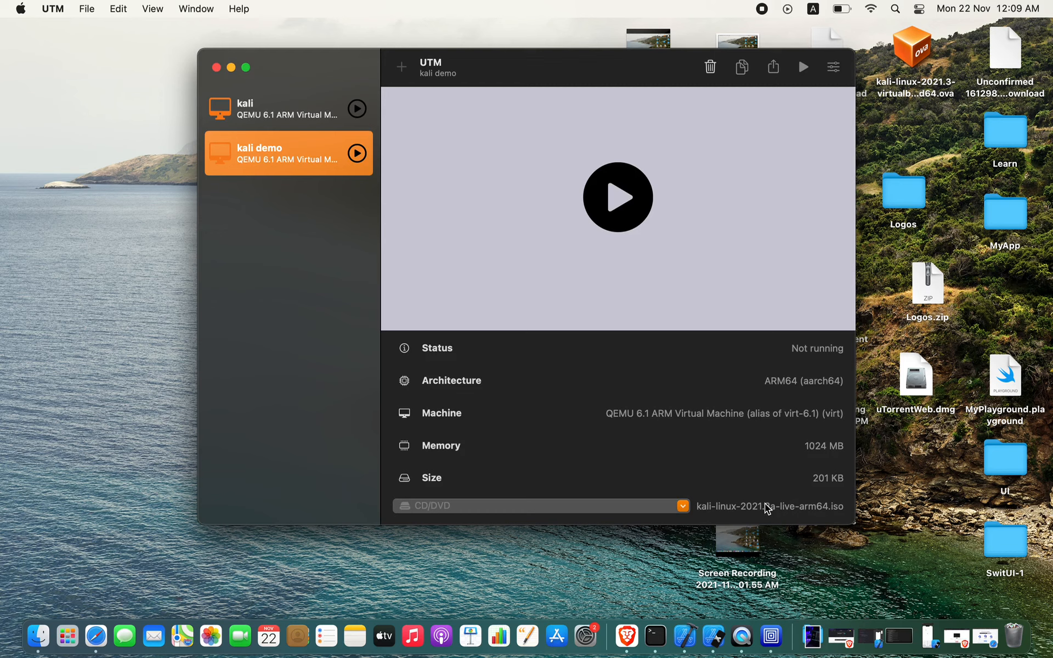
# Start the kali demo virtual machine and reposition its display window over the virtual machine library window.
pyautogui.click(357, 154)
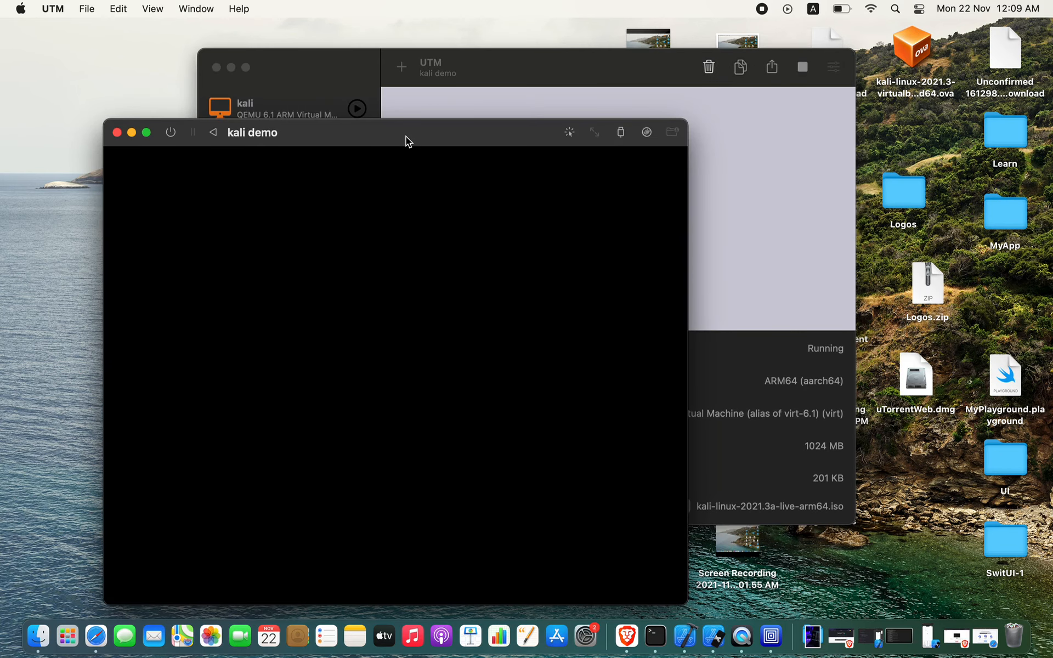
pyautogui.moveTo(406, 136); pyautogui.dragTo(501, 91)
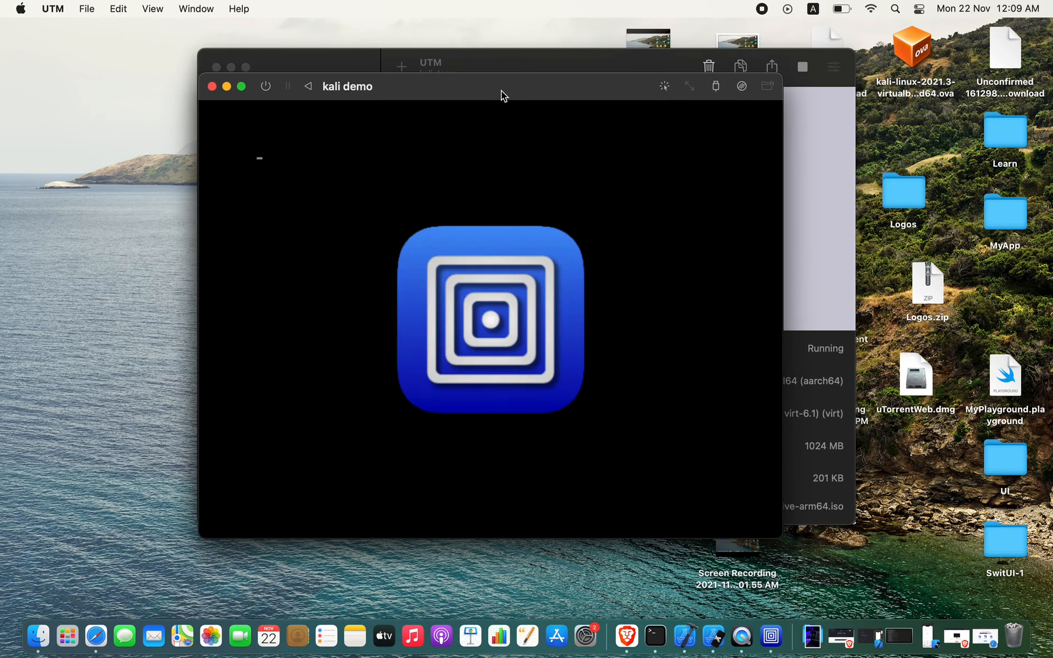